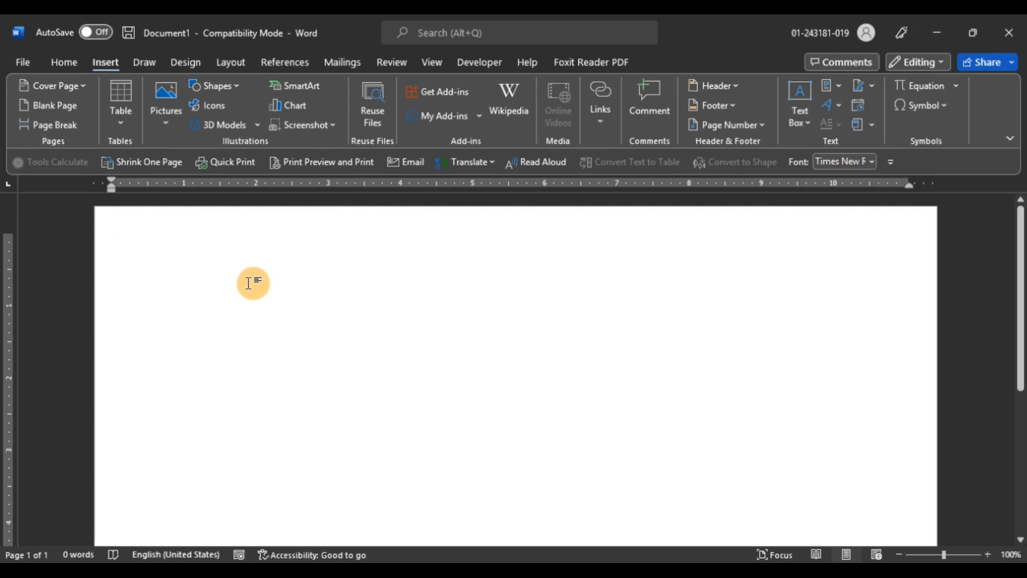
Insert a 9-column, 3-row table at the top of the blank page
left_click(234, 285)
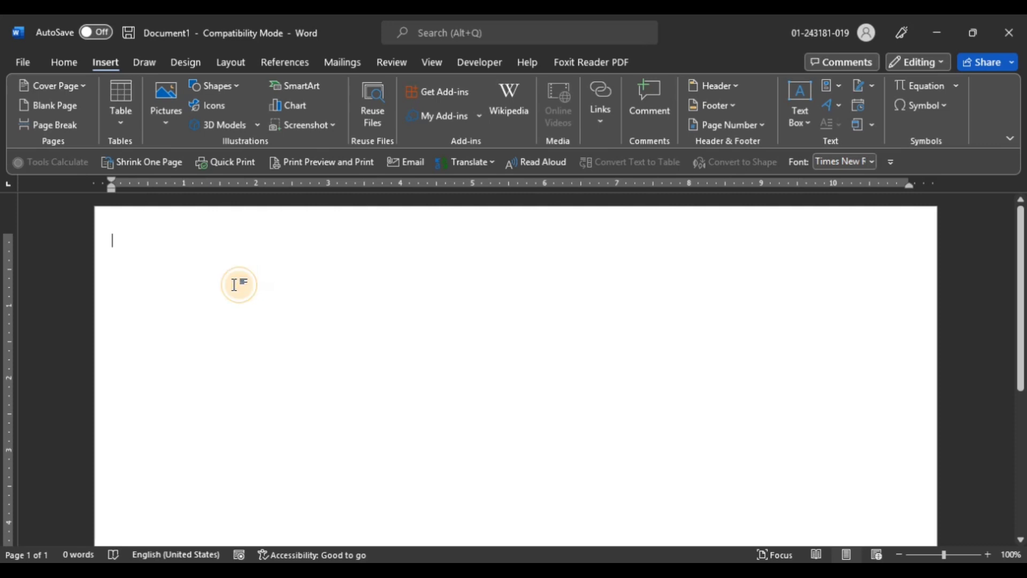
left_click(127, 127)
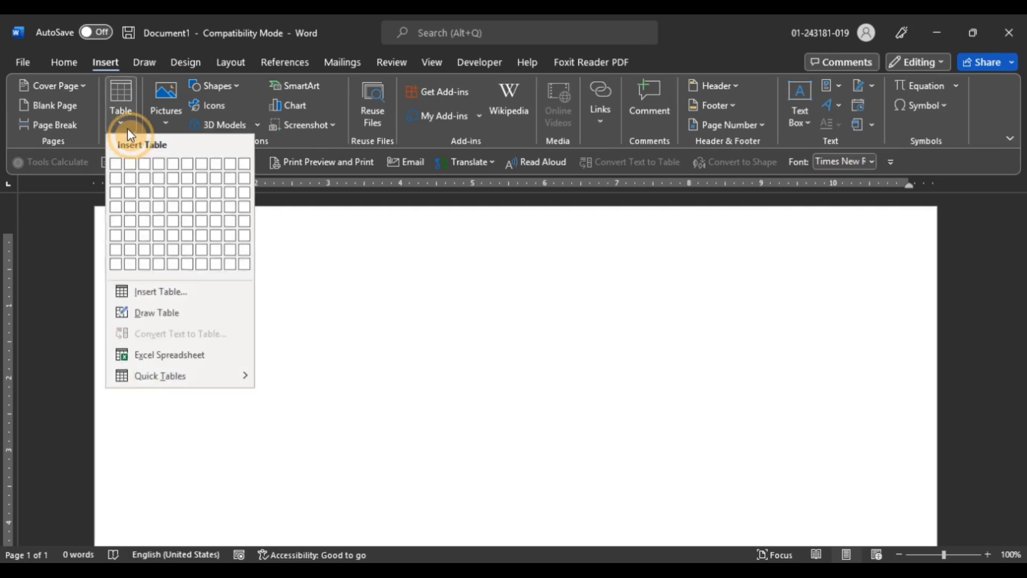
left_click(234, 206)
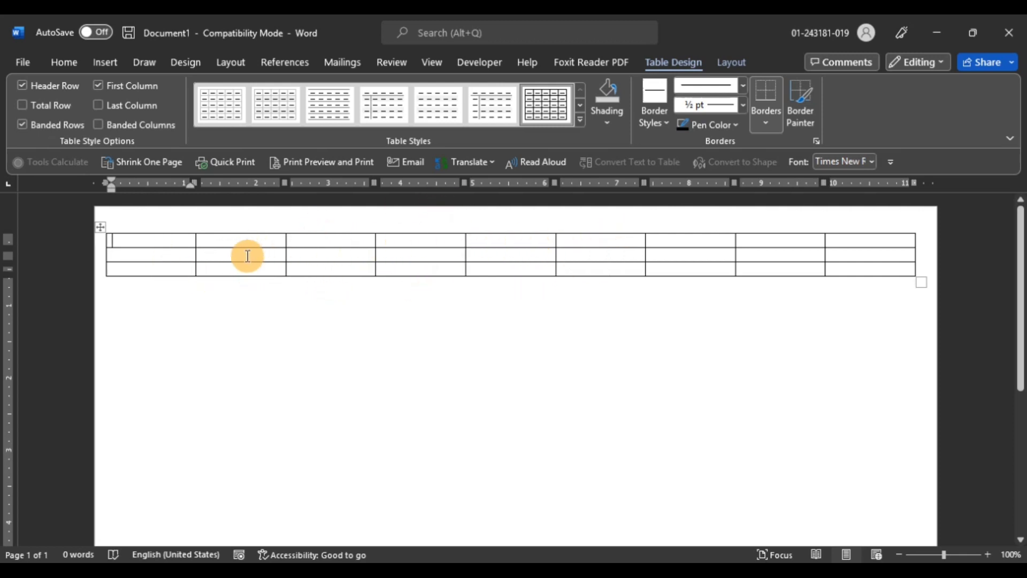
Insert a second table of 10 columns and 8 rows below the first table
left_click(152, 244)
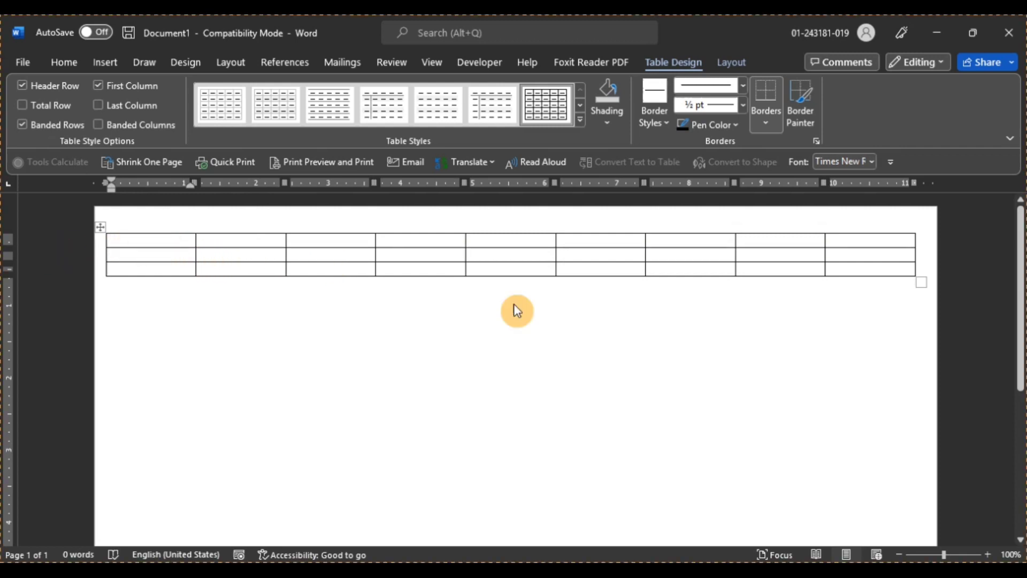
left_click(706, 572)
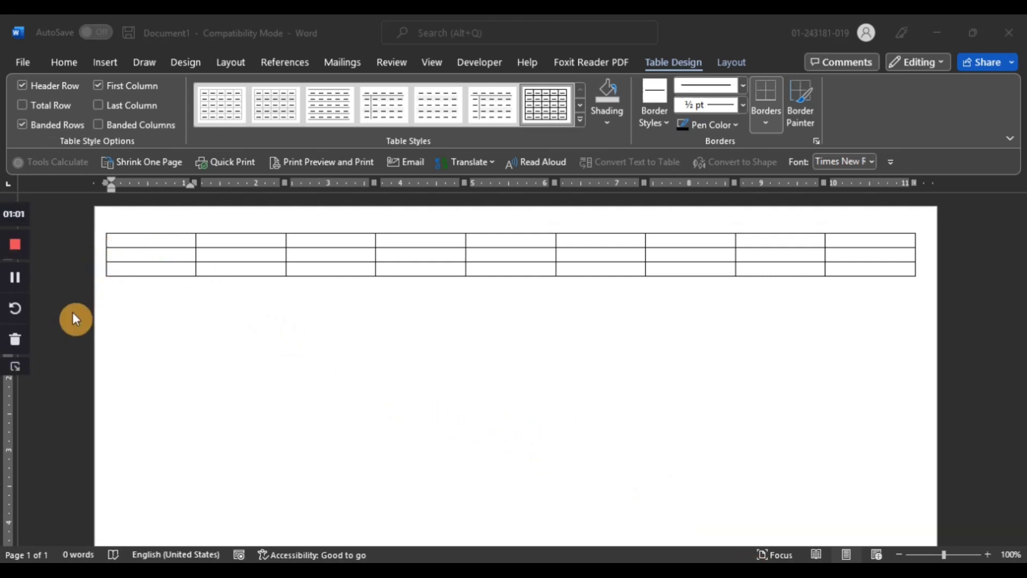
left_click(13, 367)
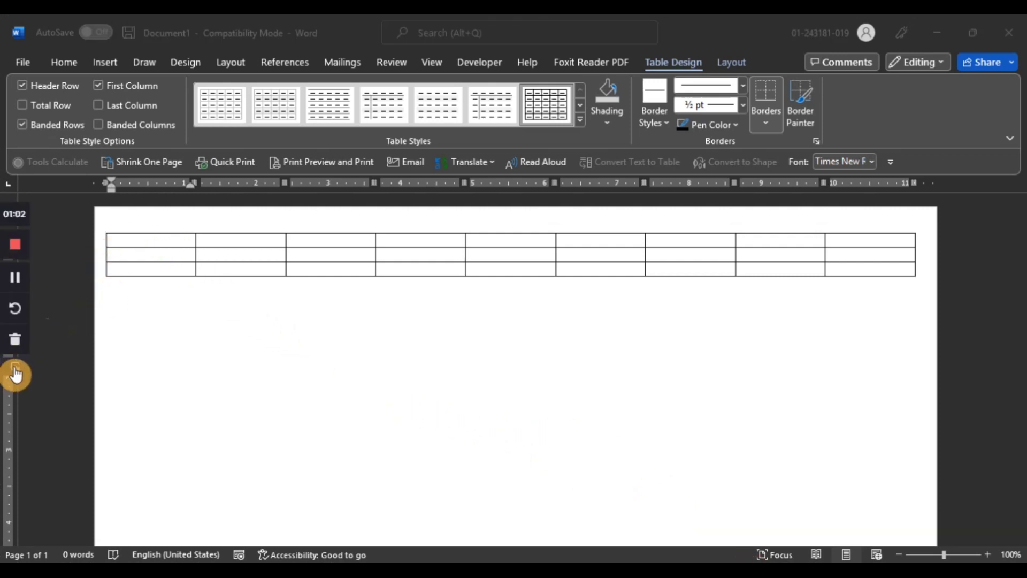
left_click(109, 67)
left_click(134, 128)
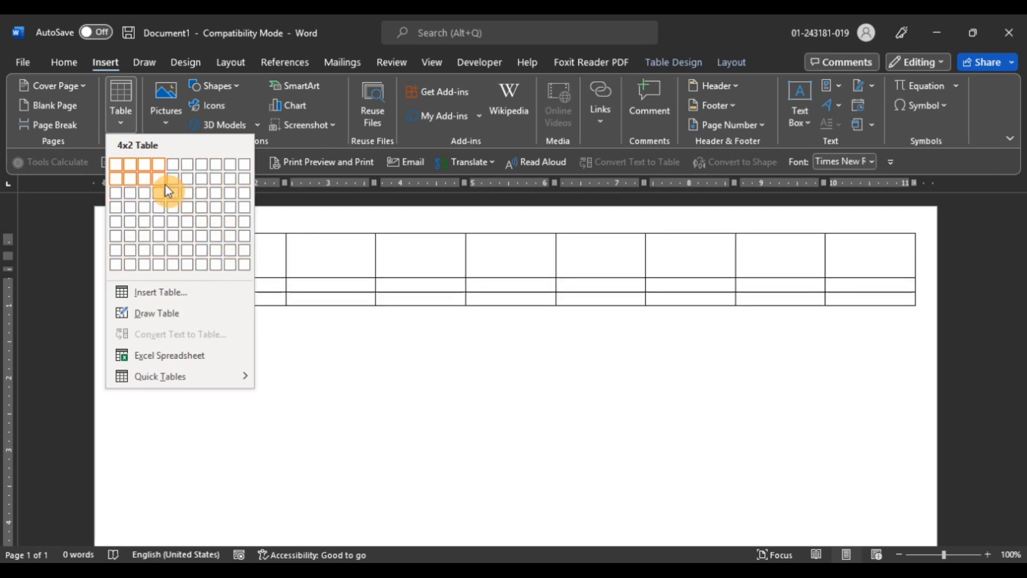
left_click(378, 396)
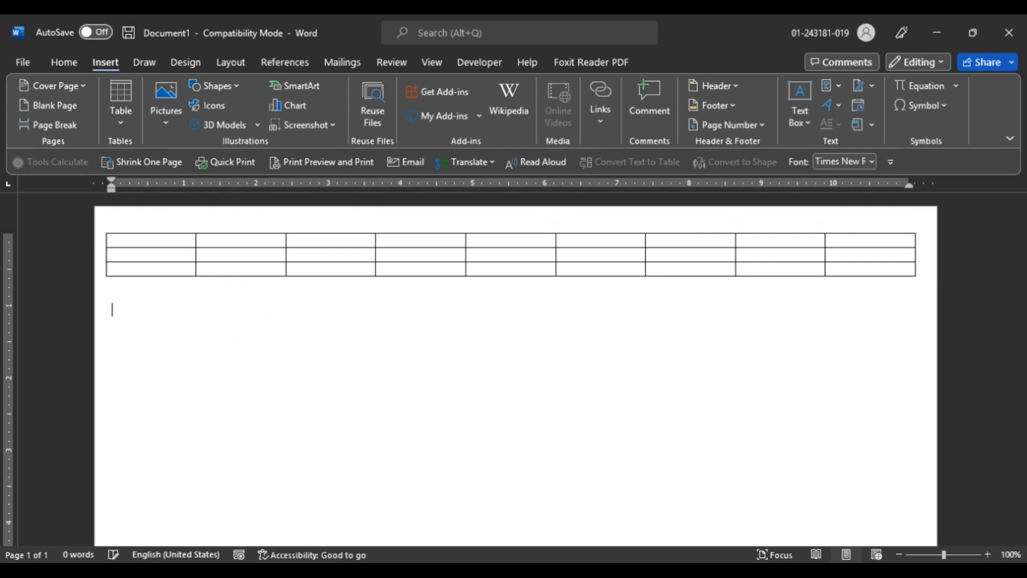
left_click(127, 99)
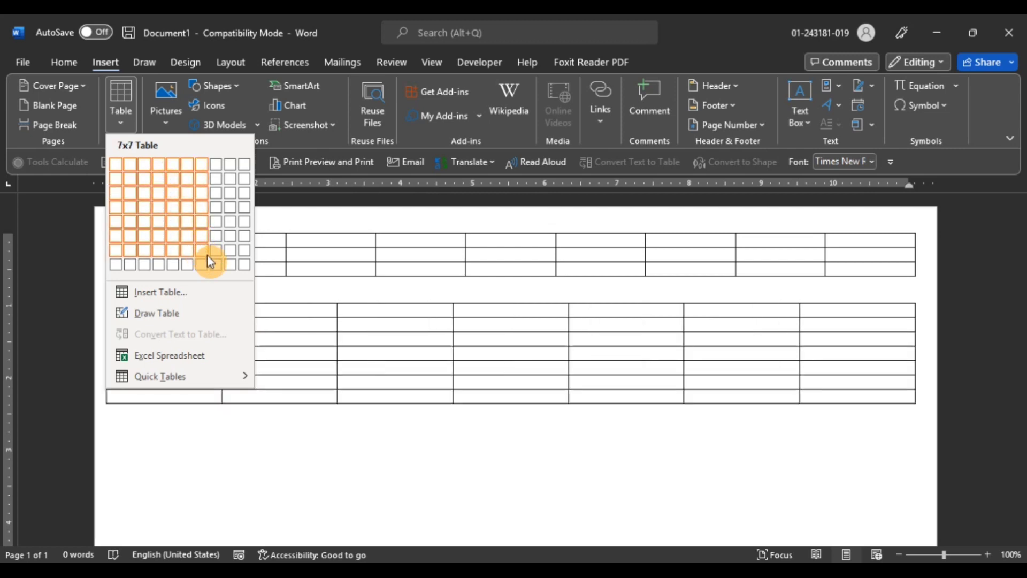
left_click(243, 267)
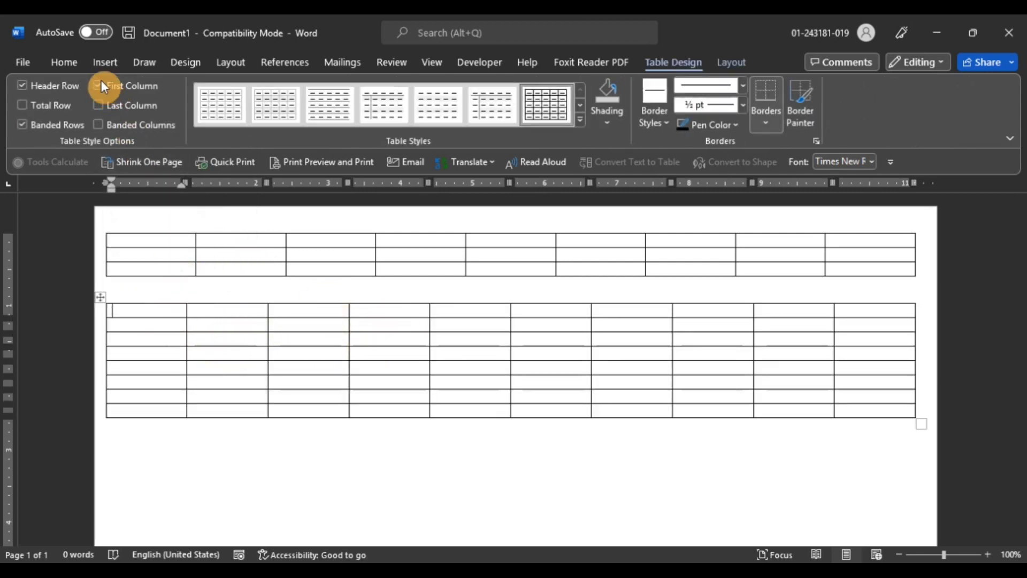
Insert a third table below the second through the Insert Table dialog with 15 columns and 20 rows
left_click(113, 68)
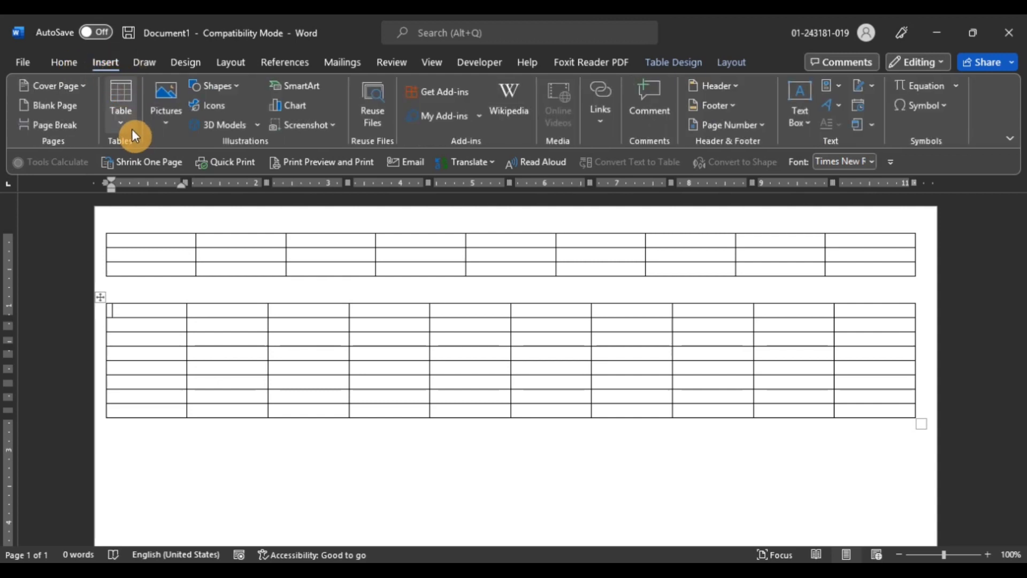
left_click(150, 435)
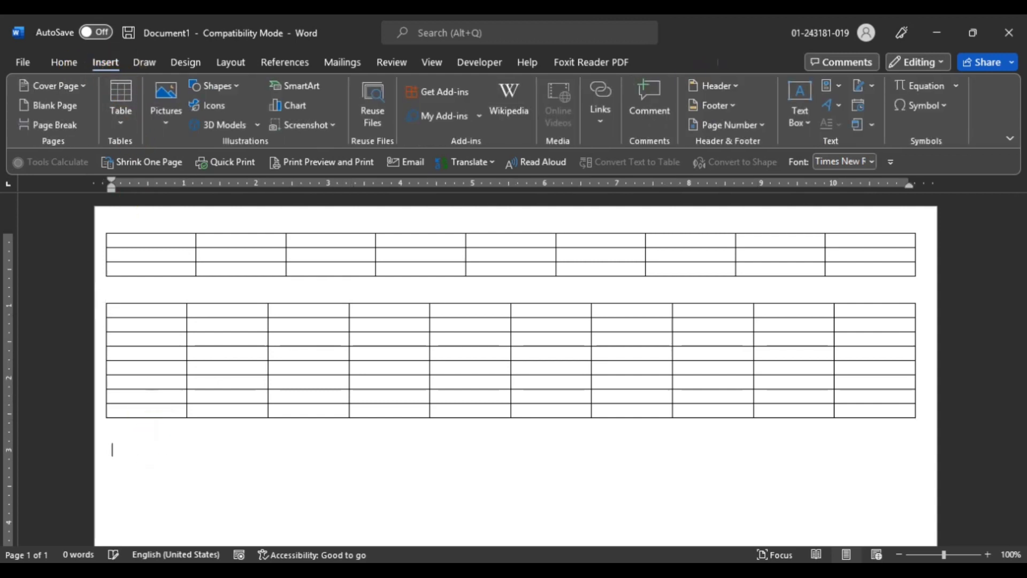
left_click(121, 110)
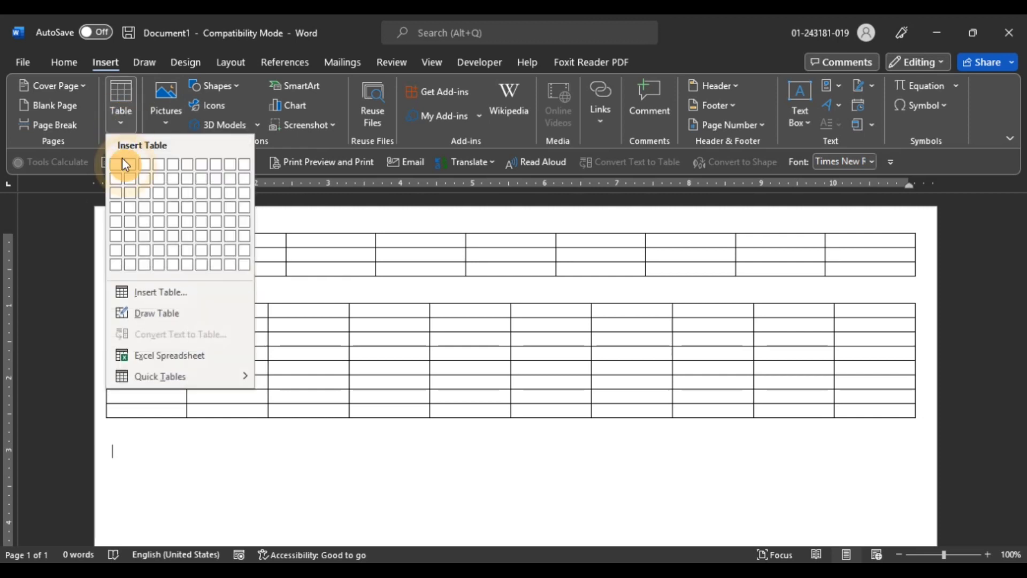
left_click(156, 294)
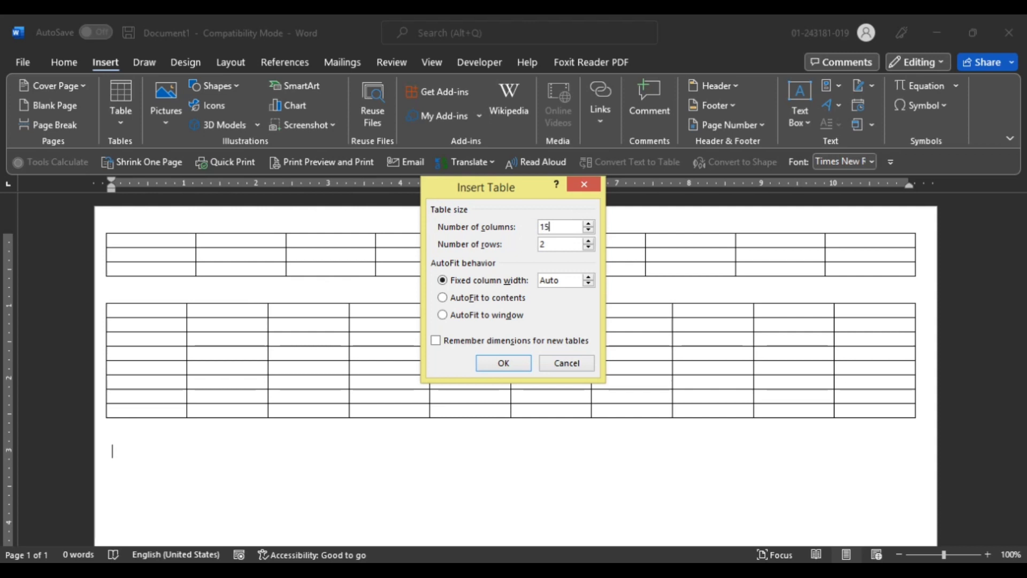
left_click_drag(548, 245, 531, 245)
type("20")
left_click(508, 365)
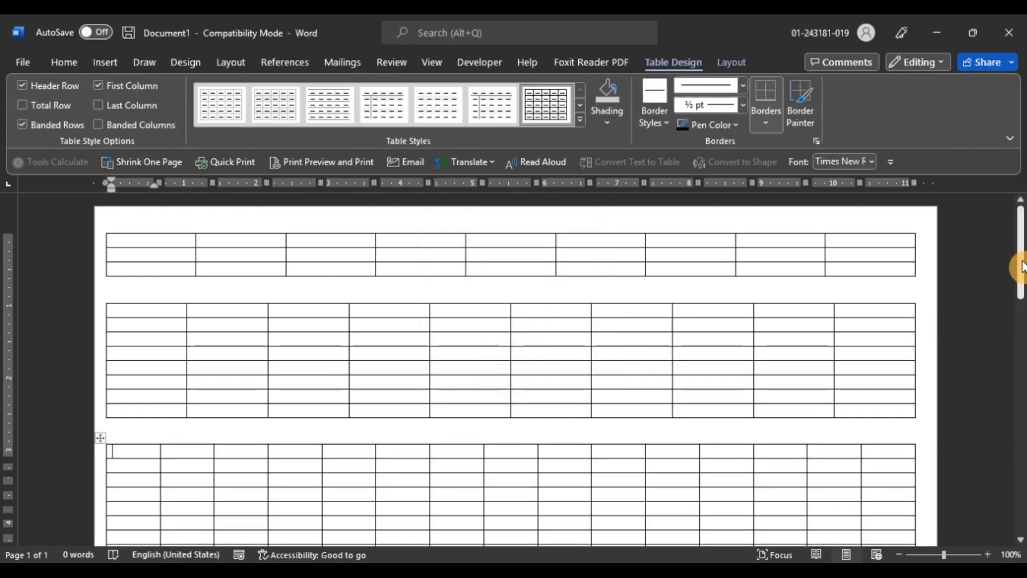
Enter 1 and 2 in the first cells of the third table's last two rows
left_click_drag(1015, 255, 1018, 291)
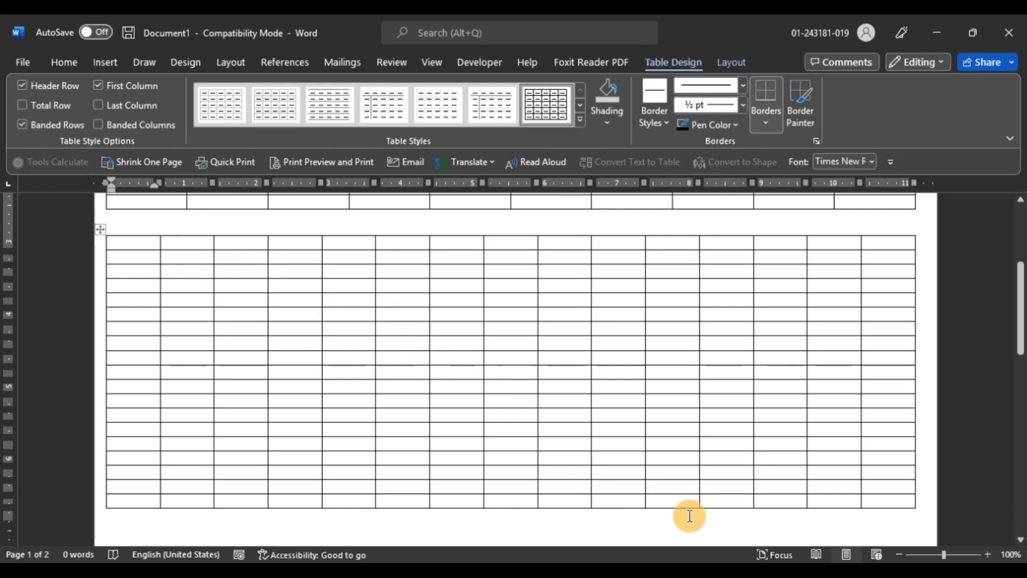
left_click(131, 483)
type("1")
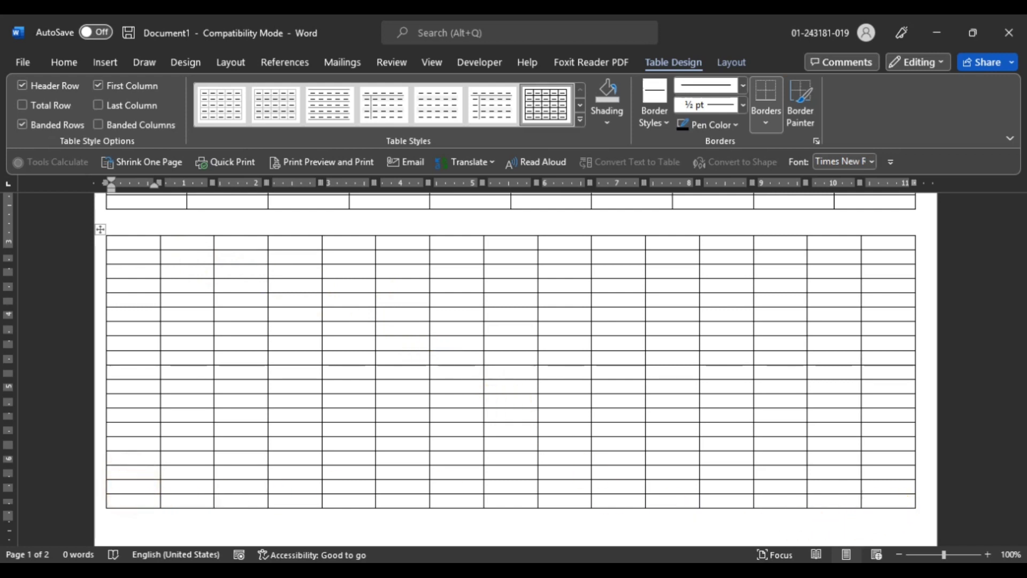
key("Down")
type("2")
Append new rows to the end of the third table by tabbing past its last cell
key("Tab")
key("Tab")
key("Tab")
key("Tab")
key("Tab")
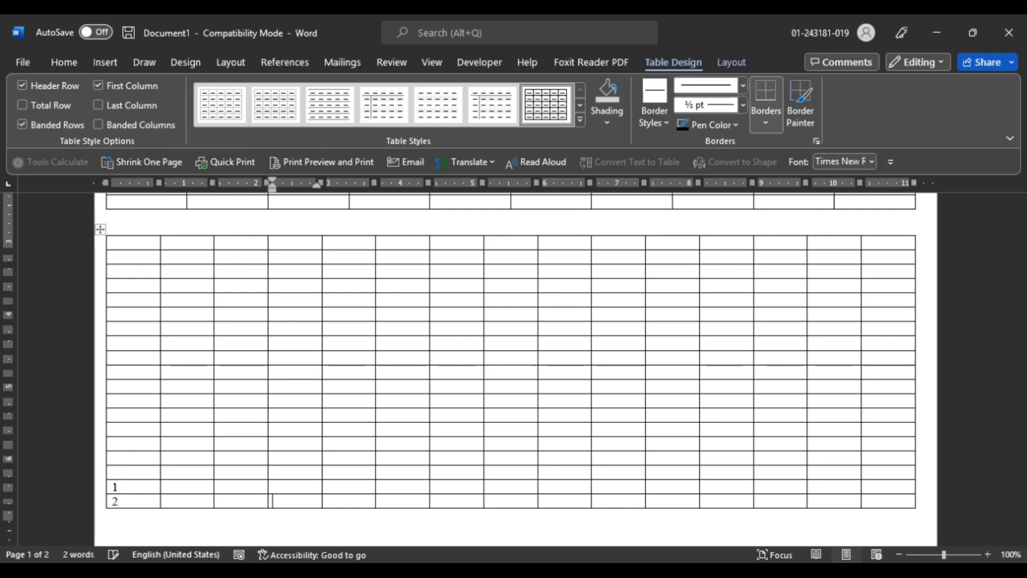
key("Tab")
key("Tab")
key("Tab")
key("Tab")
key("Tab")
key("Tab")
key("Tab")
key("Tab")
key("Tab")
key("Tab")
key("Tab")
key("Tab")
key("Tab")
key("Tab")
key("Tab")
key("Tab")
key("Tab")
key("Tab")
key("Tab")
key("Tab")
key("Tab")
key("Tab")
key("Tab")
key("Tab")
key("Tab")
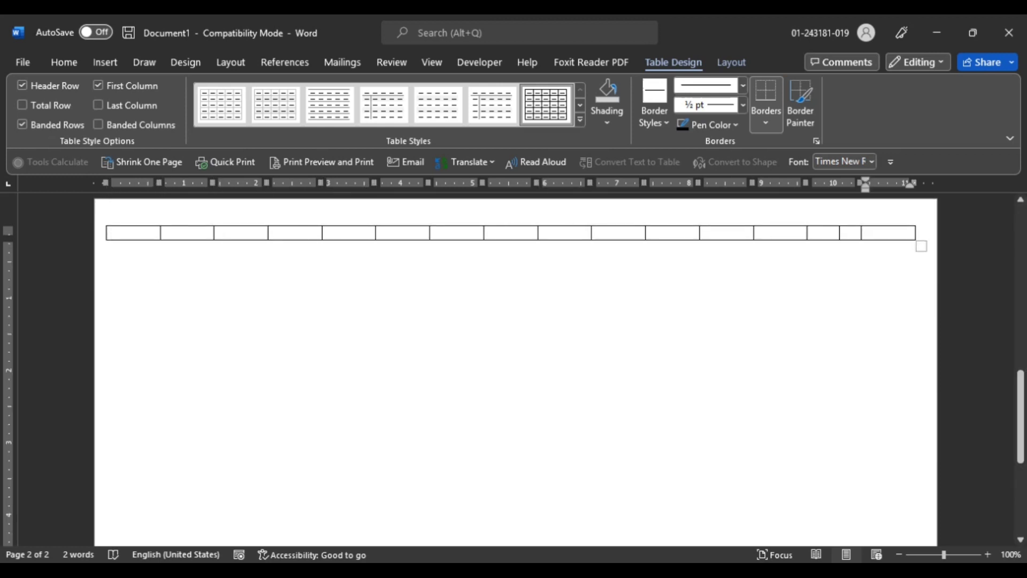
key("Tab")
key("Tab")
key("Tab")
key("Tab")
key("Tab")
key("Tab")
key("Tab")
key("Tab")
key("Tab")
key("Tab")
key("Tab")
key("Tab")
key("Tab")
key("Tab")
key("Tab")
key("Tab")
key("Tab")
key("Tab")
key("Tab")
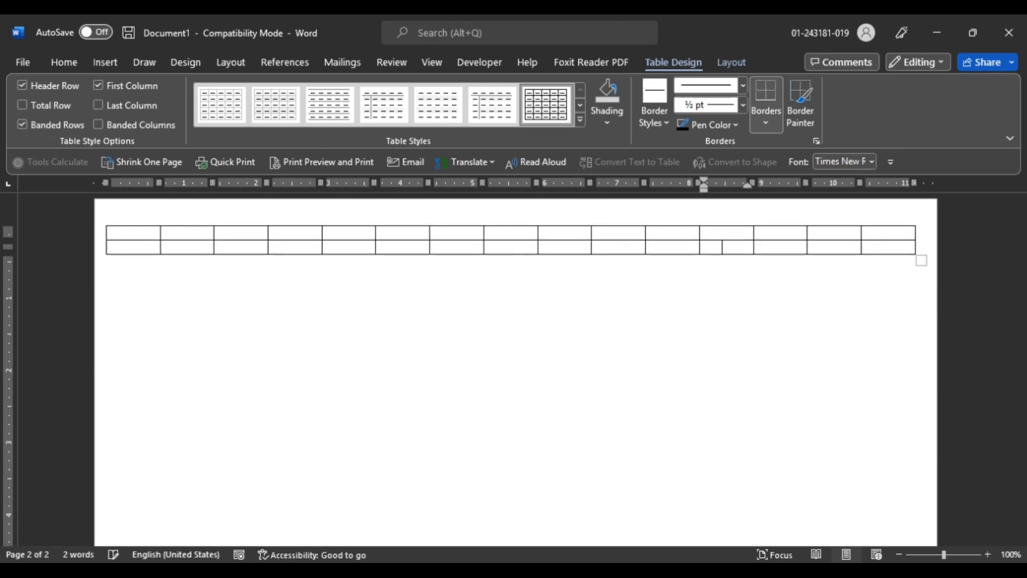
key("Tab")
key("Tab")
key("Tab")
key("Tab")
key("Tab")
key("Tab")
key("Tab")
key("Tab")
key("Tab")
key("Tab")
key("Tab")
key("Tab")
key("Tab")
key("Tab")
key("Tab")
key("Tab")
key("Tab")
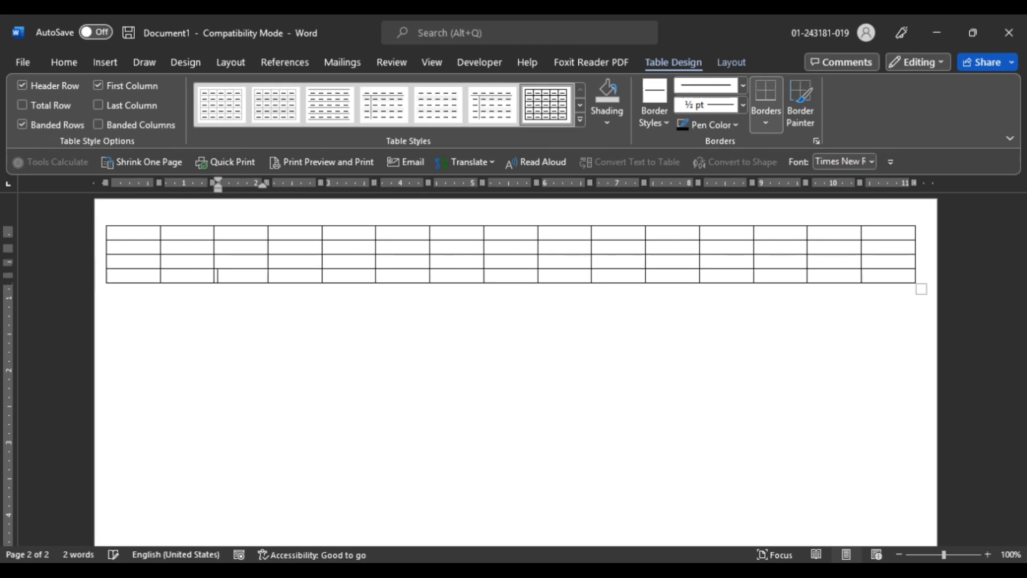
key("Tab")
key("Tab")
key("Tab")
key("Tab")
key("Tab")
key("Tab")
key("Tab")
key("Tab")
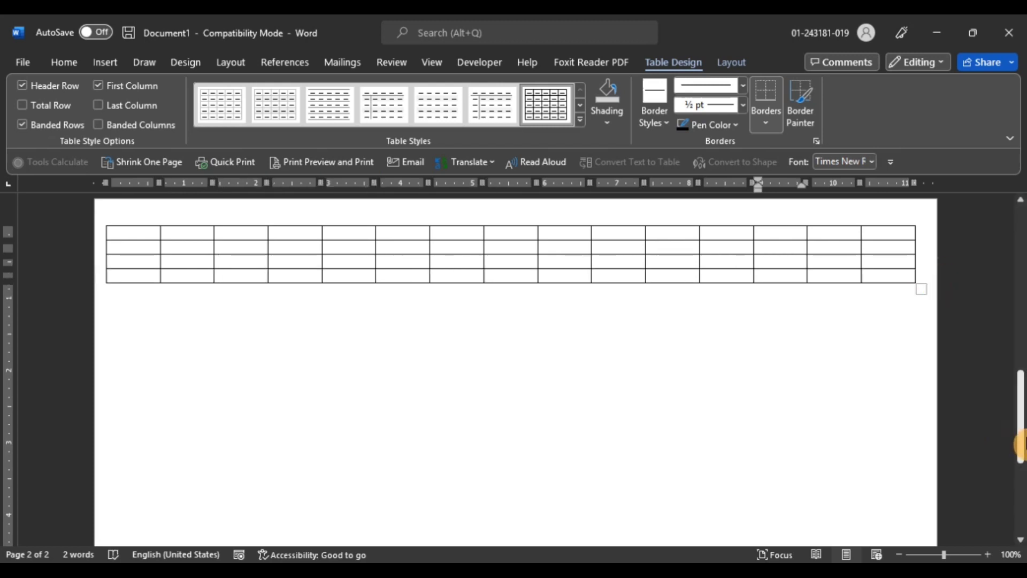
Move the border before the table's last column slightly right to narrow that column
mouse_move(1020, 434)
left_mouse_down()
mouse_move(1022, 341)
mouse_move(1019, 438)
left_mouse_up()
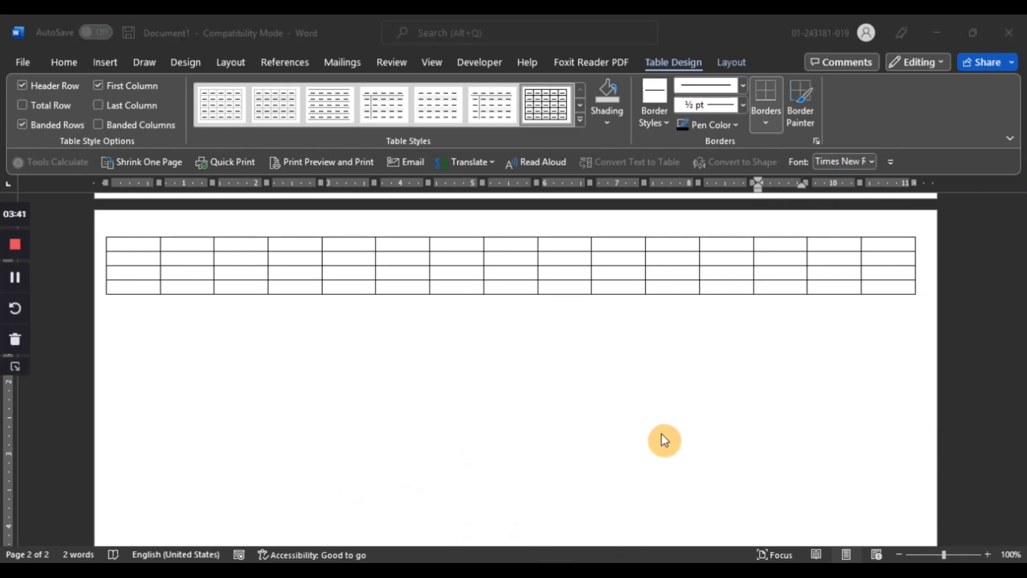
left_click(887, 286)
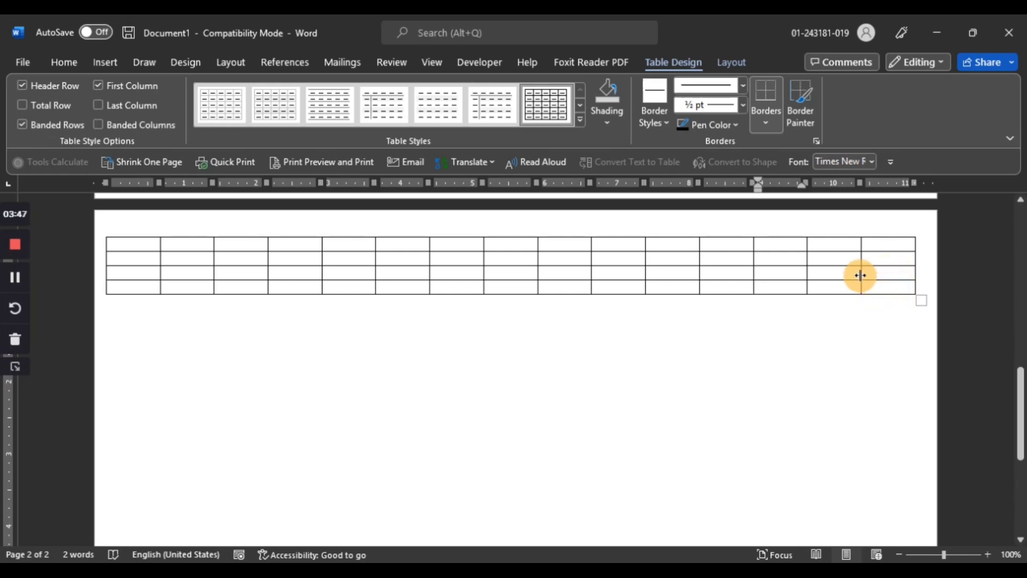
mouse_move(861, 275)
left_mouse_down()
mouse_move(885, 277)
mouse_move(841, 278)
mouse_move(869, 276)
left_mouse_up()
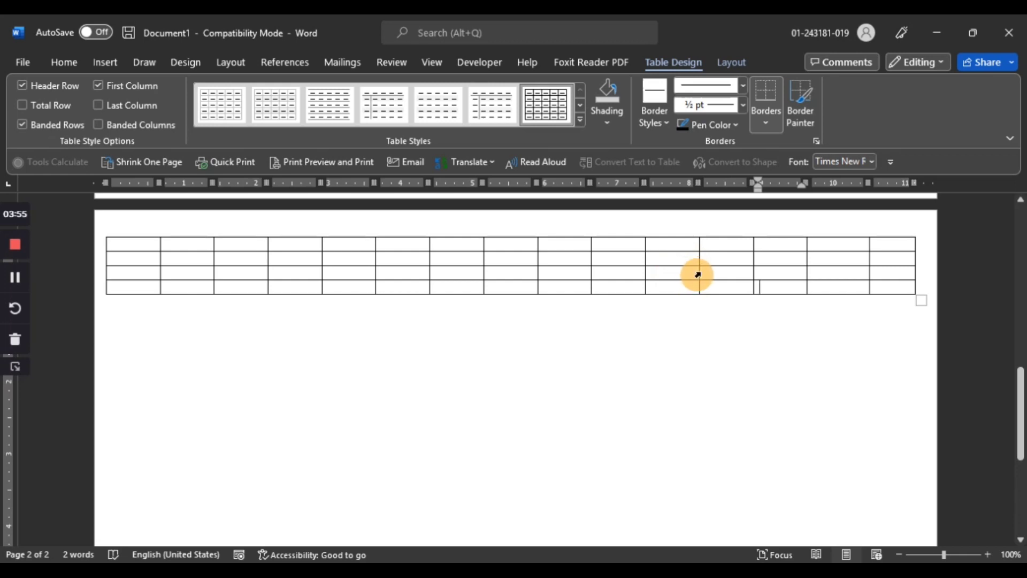
Drag the third row's bottom border down to make that row much taller
left_click_drag(699, 272, 676, 336)
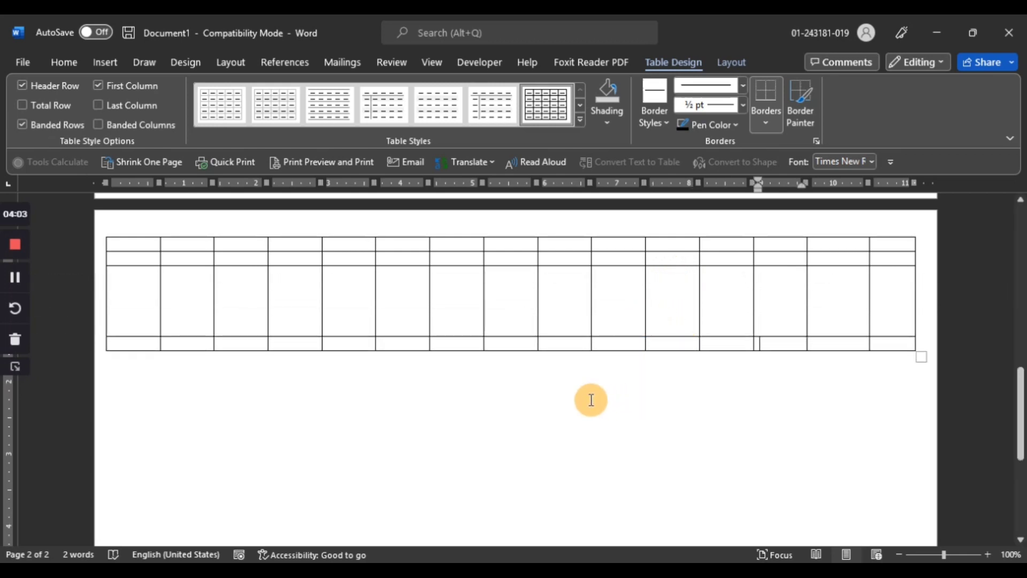
left_click(546, 385)
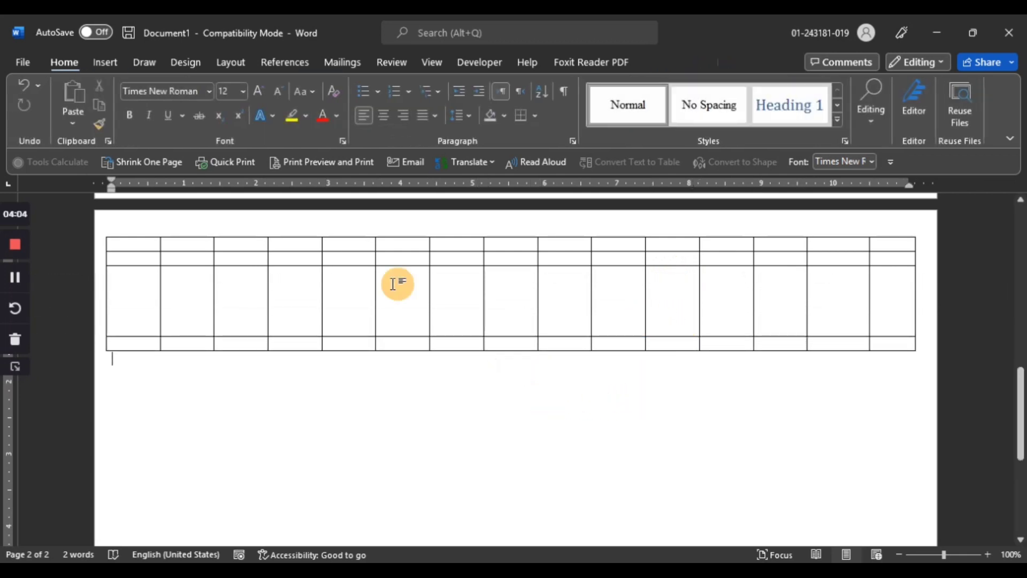
Draw a freehand table outline about 10.58 inches wide and 1.55 inches tall below the existing table
left_click(102, 62)
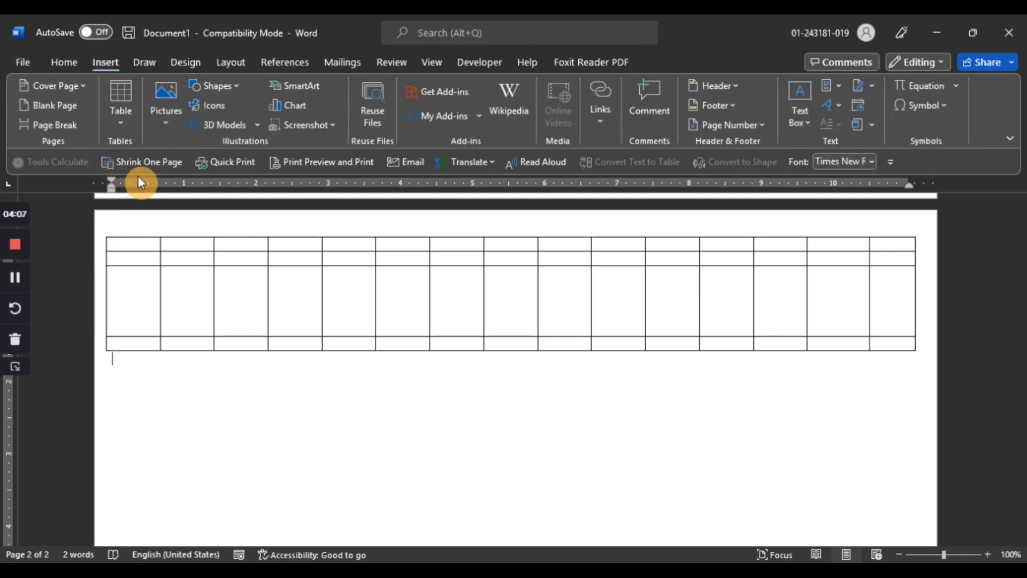
left_click(133, 119)
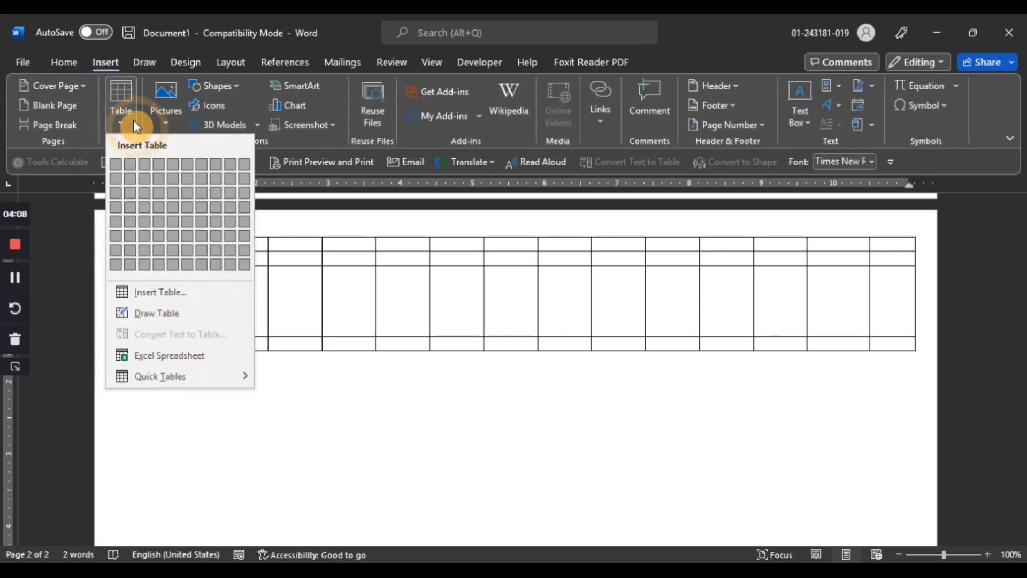
left_click(158, 317)
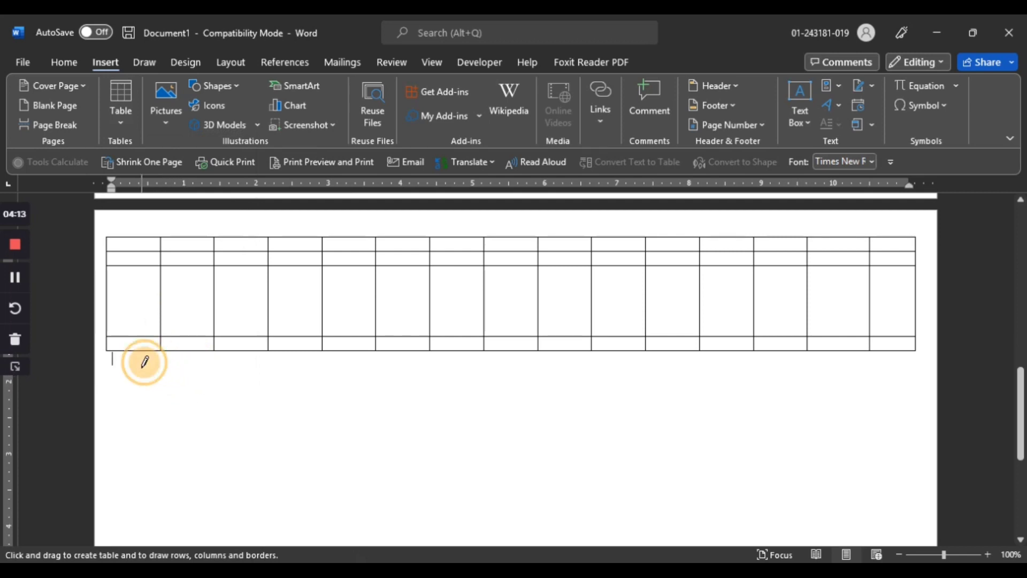
mouse_move(141, 368)
left_mouse_down()
mouse_move(393, 440)
mouse_move(704, 503)
mouse_move(914, 484)
left_mouse_up()
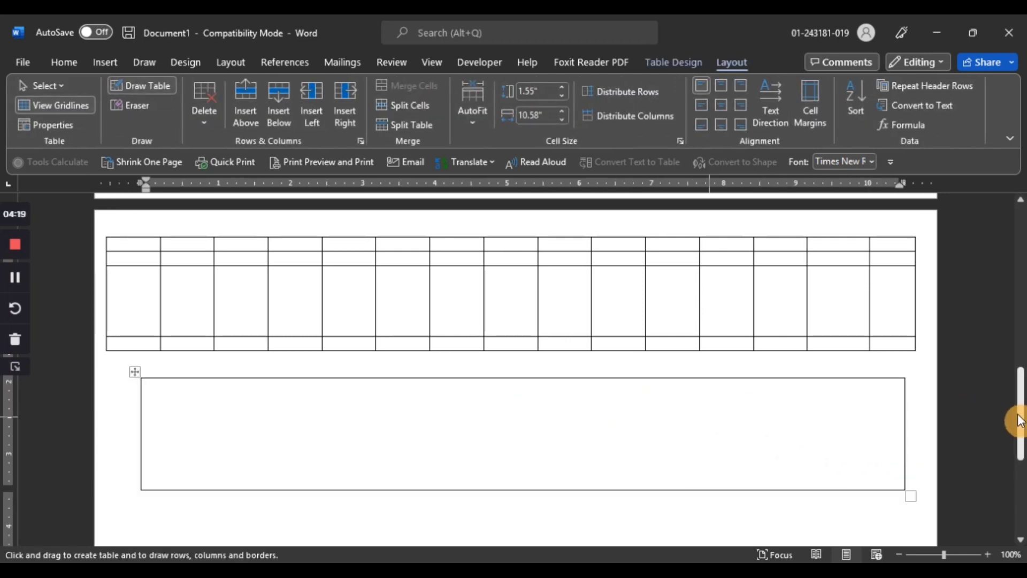
Draw three vertical lines inside the drawn table to divide it into four columns
left_click_drag(1016, 419, 1021, 445)
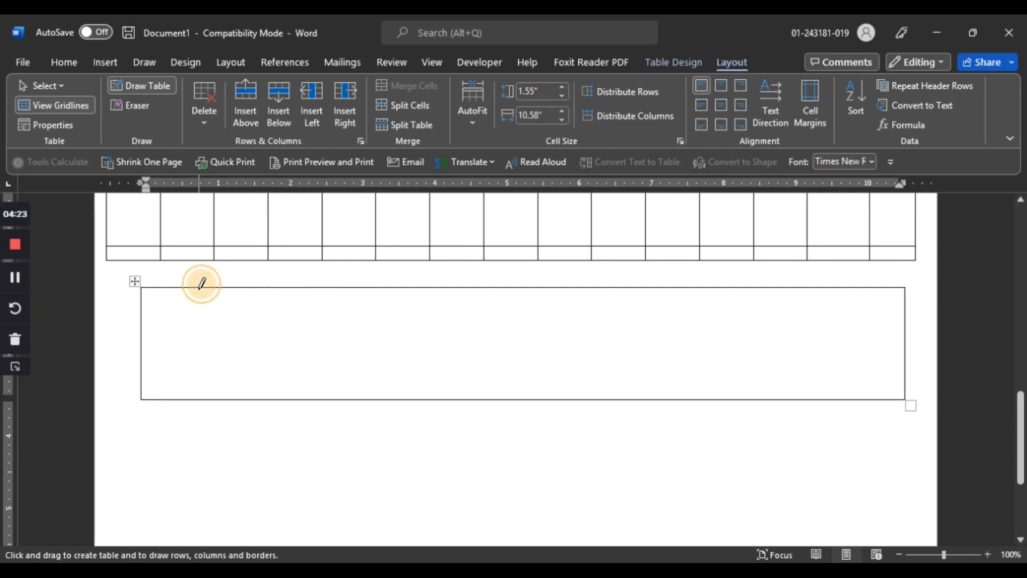
left_click_drag(199, 290, 193, 379)
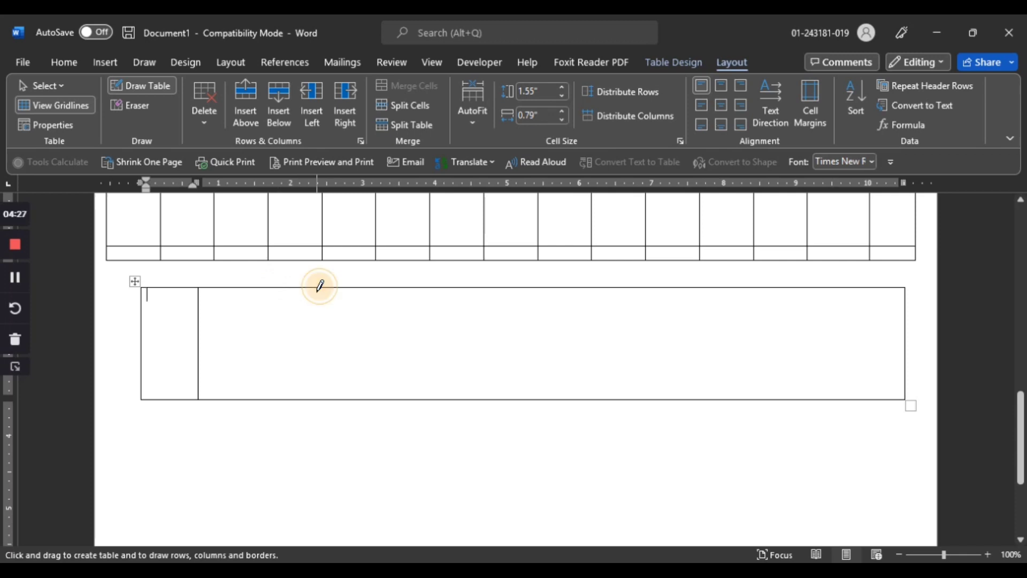
left_click_drag(316, 288, 316, 396)
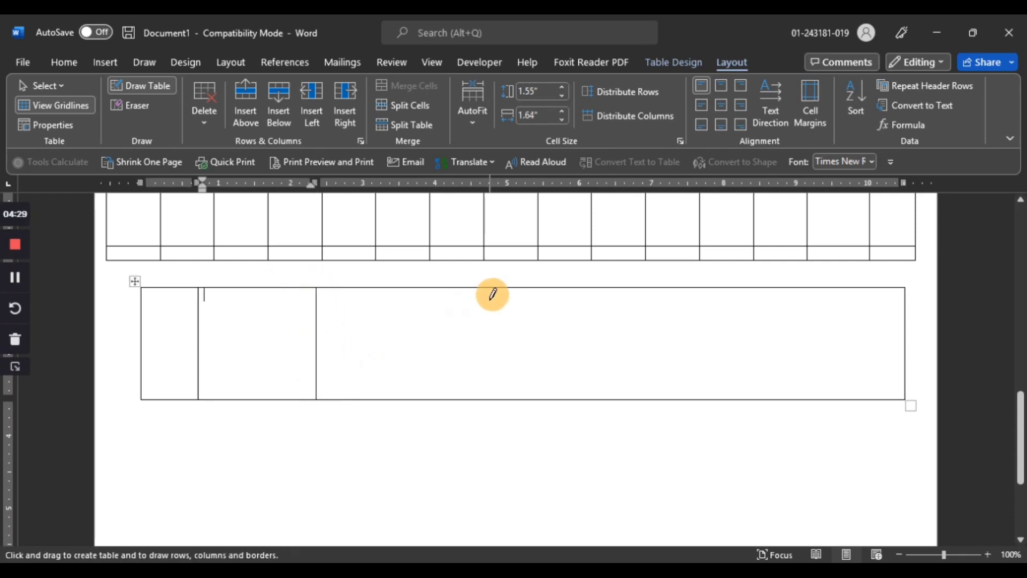
left_click_drag(495, 286, 493, 387)
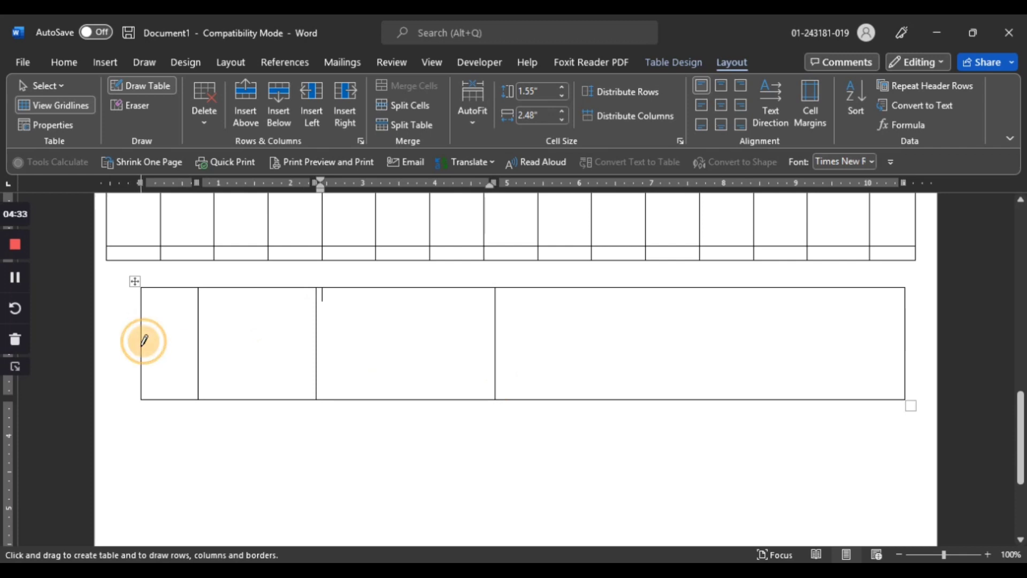
Draw two horizontal lines across the drawn table to split it into three rows, then leave drawing mode
mouse_move(142, 345)
left_mouse_down()
mouse_move(483, 362)
mouse_move(805, 348)
left_mouse_up()
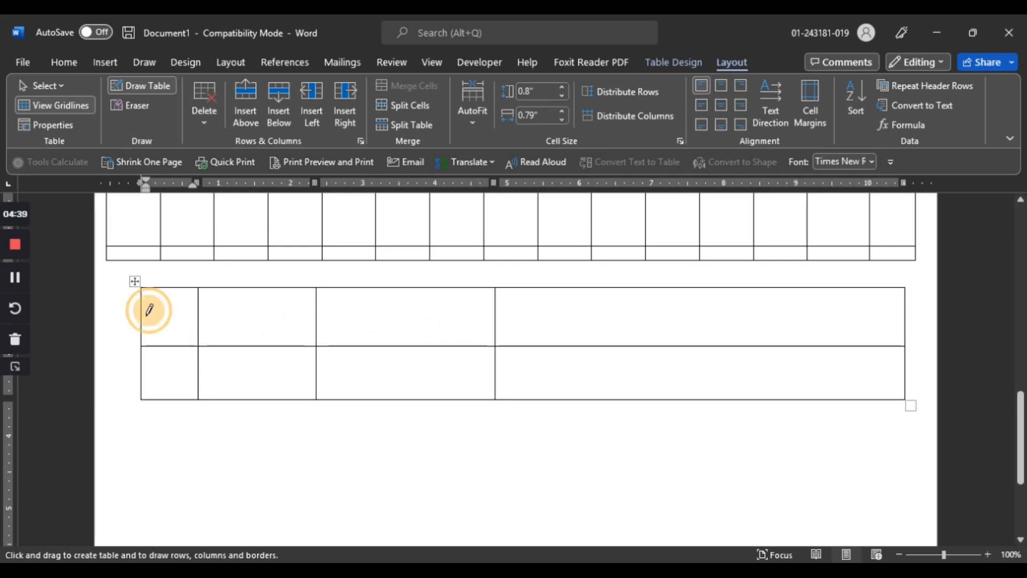
mouse_move(143, 313)
left_mouse_down()
mouse_move(422, 308)
mouse_move(787, 324)
left_mouse_up()
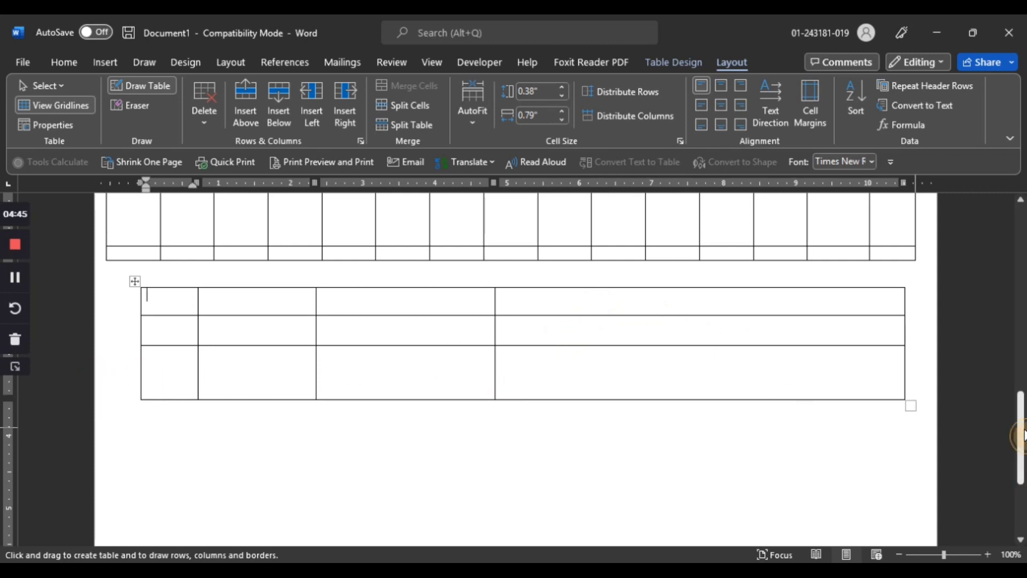
left_click_drag(1021, 436, 1022, 439)
left_click(318, 416)
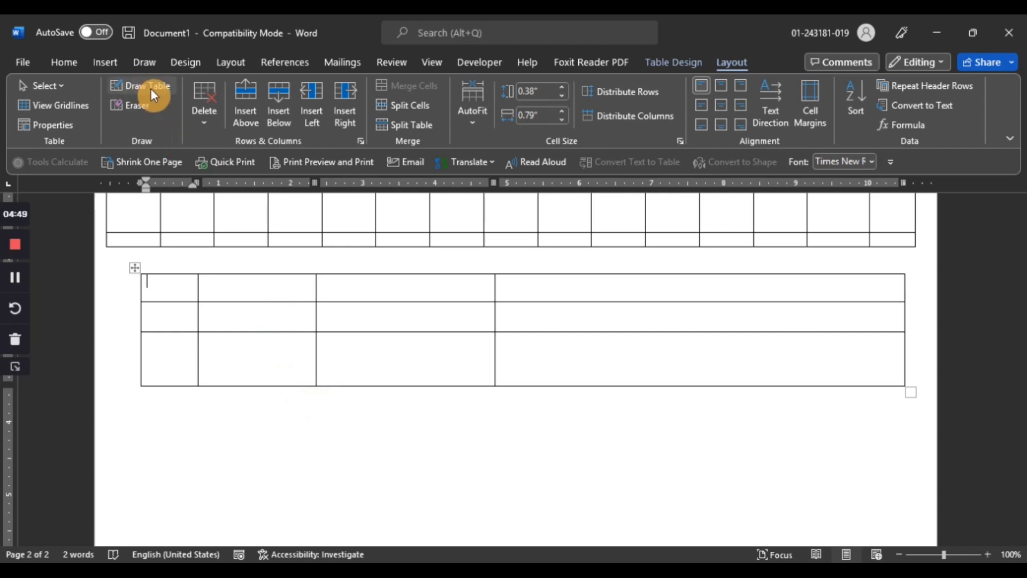
left_click(99, 61)
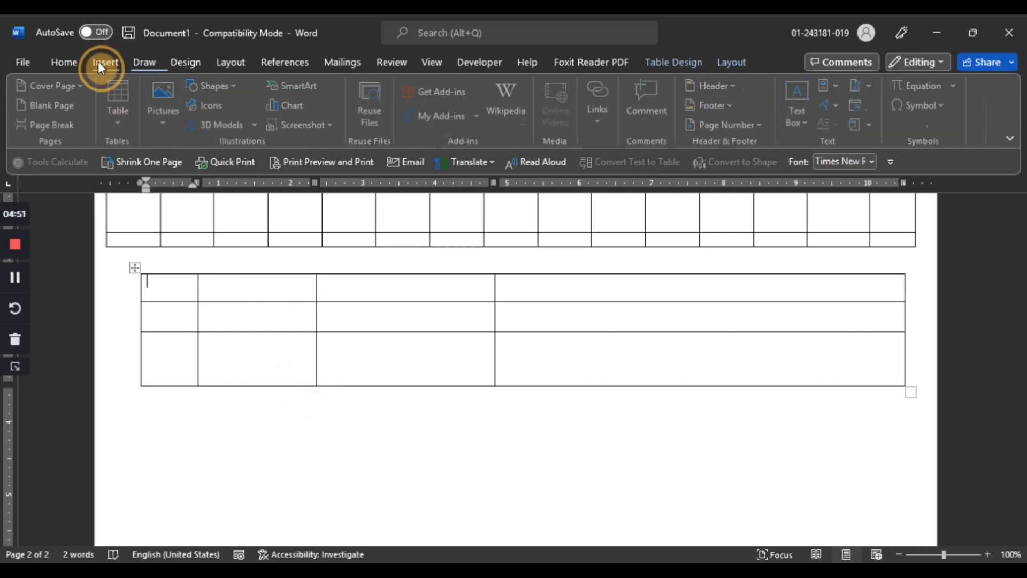
left_click(127, 112)
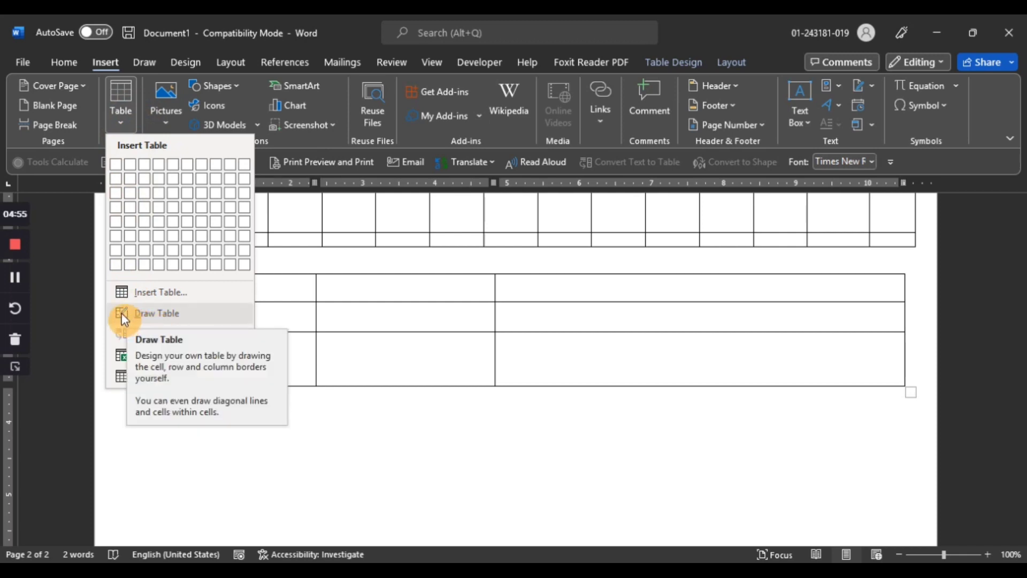
left_click(306, 463)
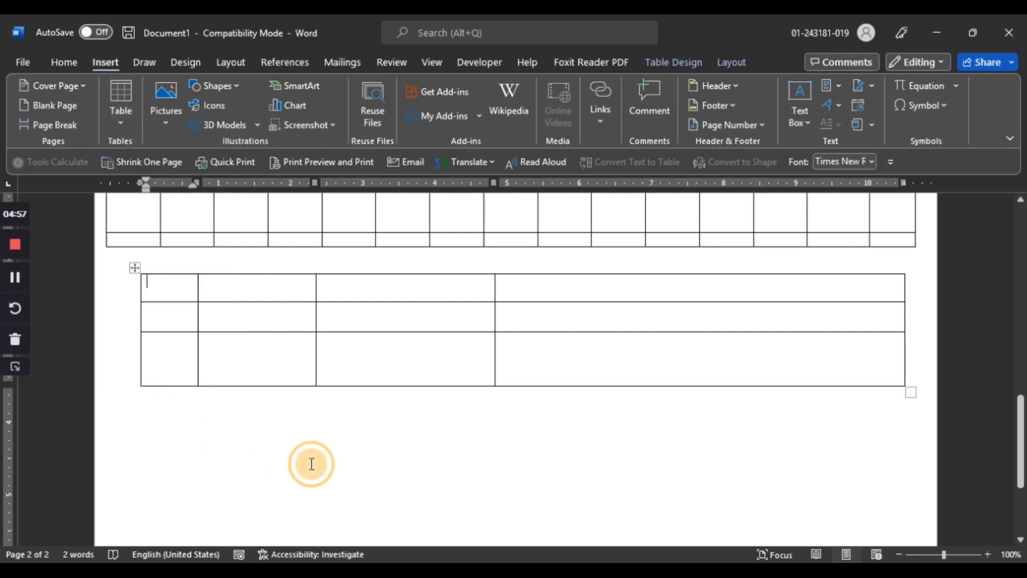
Below the drawn table, type the headings Name, F.Name, Mob and Add separated by tabs on one line
left_click(231, 440)
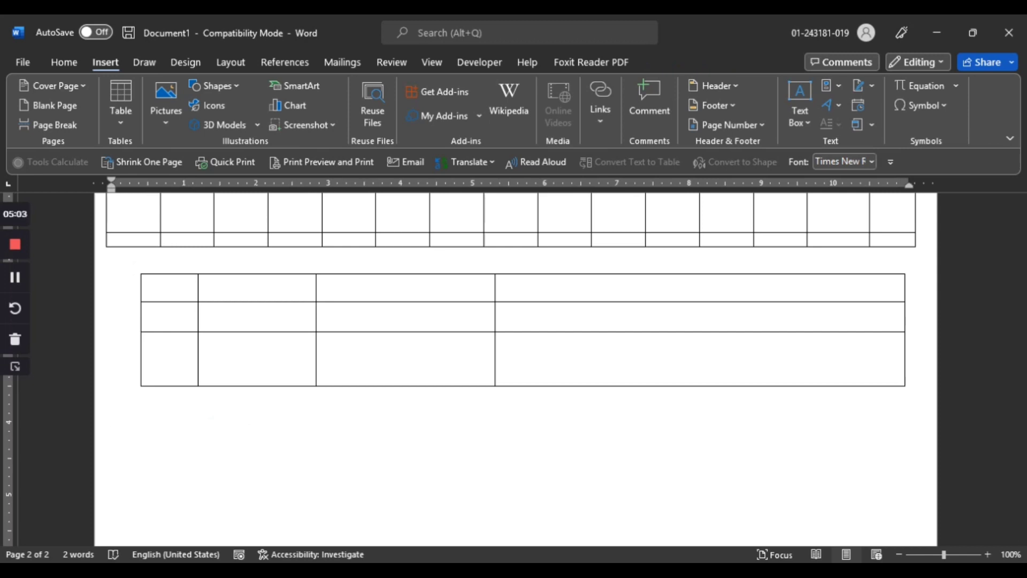
type("Name  F")
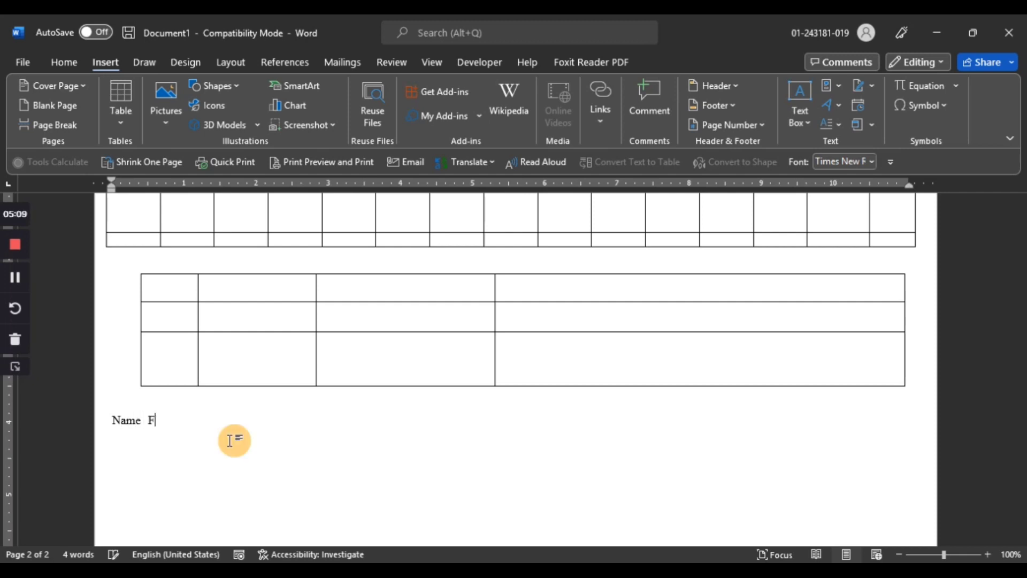
type(".Name       Mob   ")
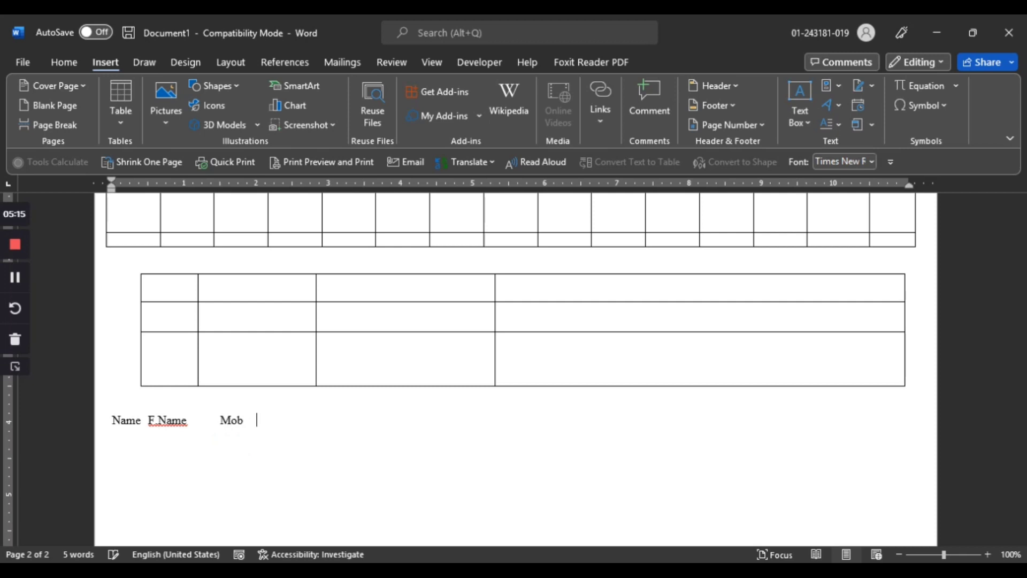
type("Add")
Convert the heading line into a four-column table, separating text at tabs
triple_click(230, 440)
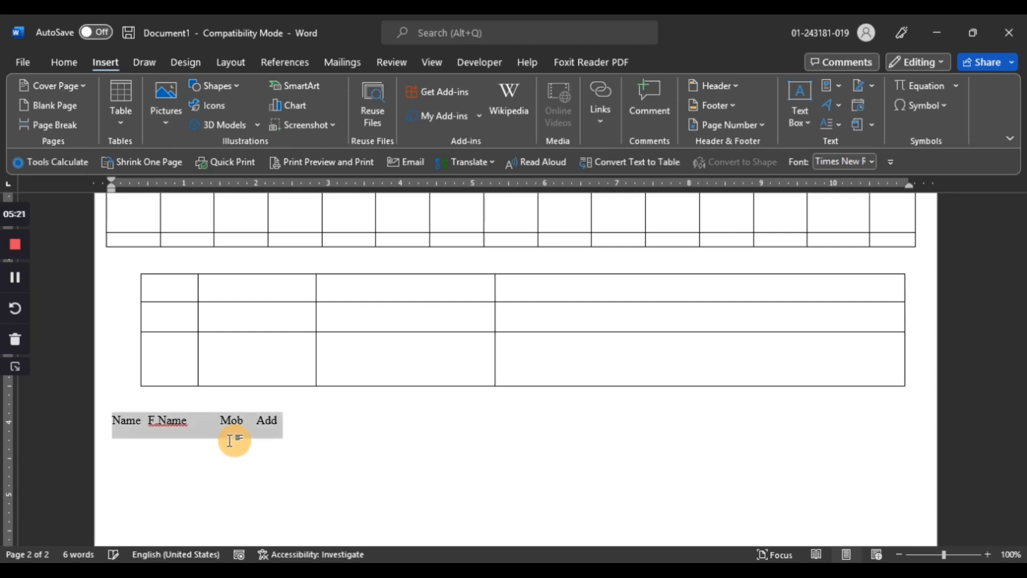
left_click(131, 127)
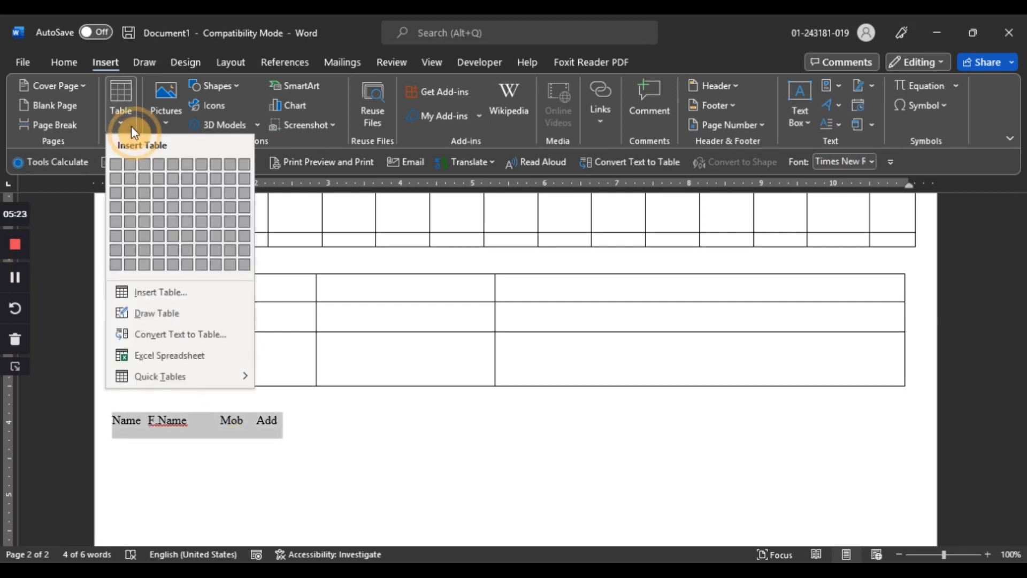
left_click(171, 334)
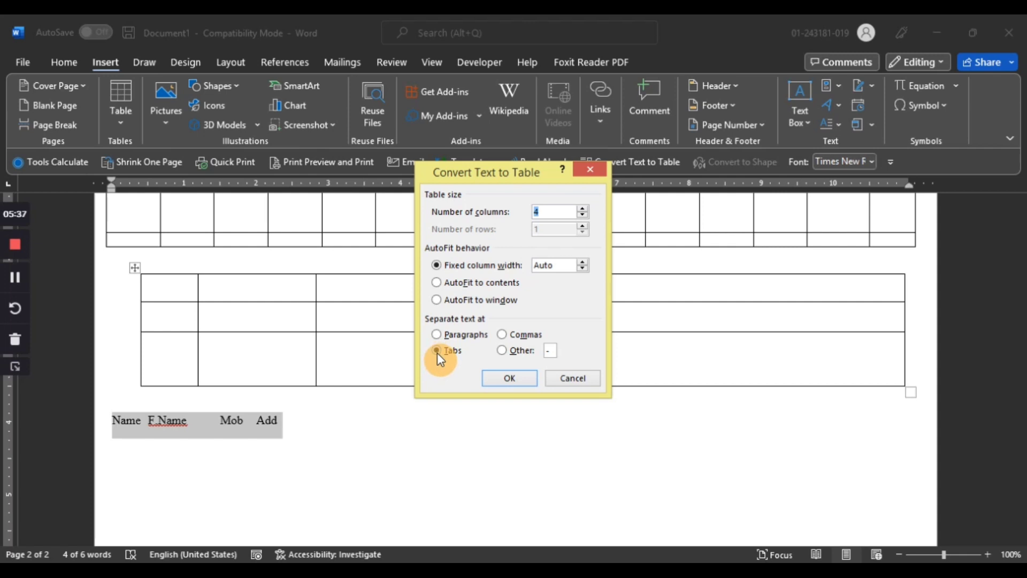
left_click(504, 379)
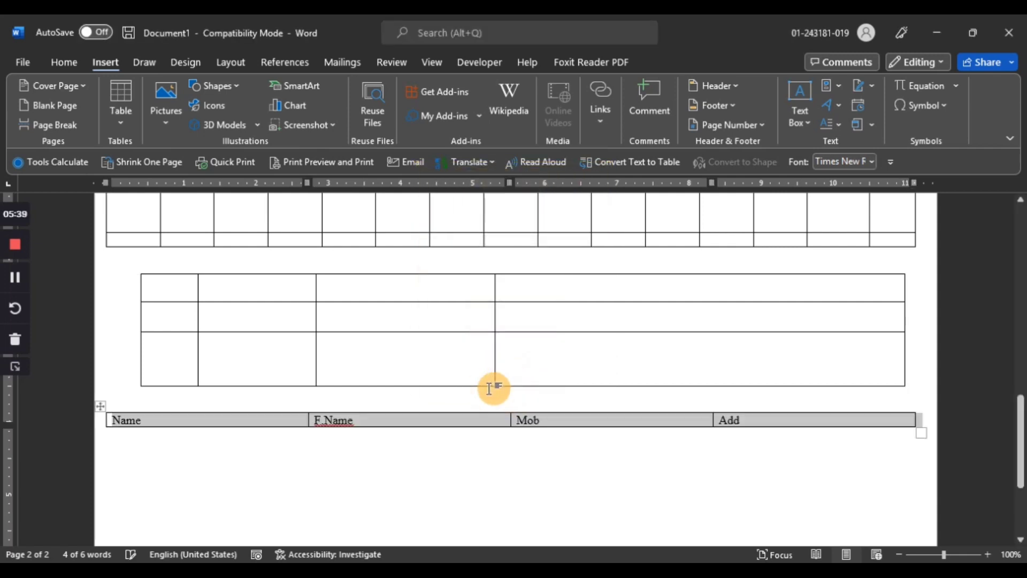
Narrow the Name column and shift the F.Name/Mob border left so the Mob column widens
left_click(264, 421)
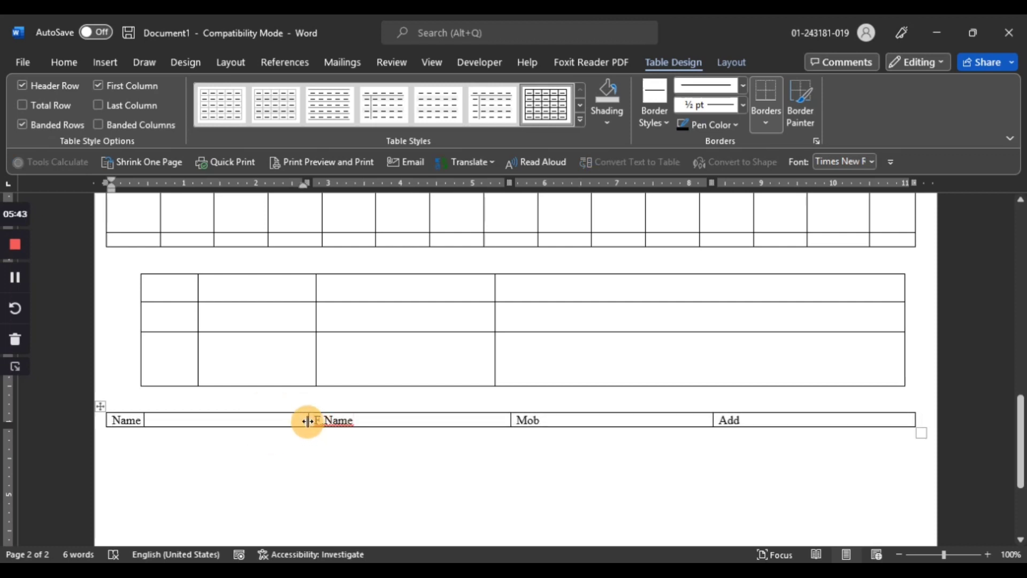
left_click_drag(306, 420, 161, 420)
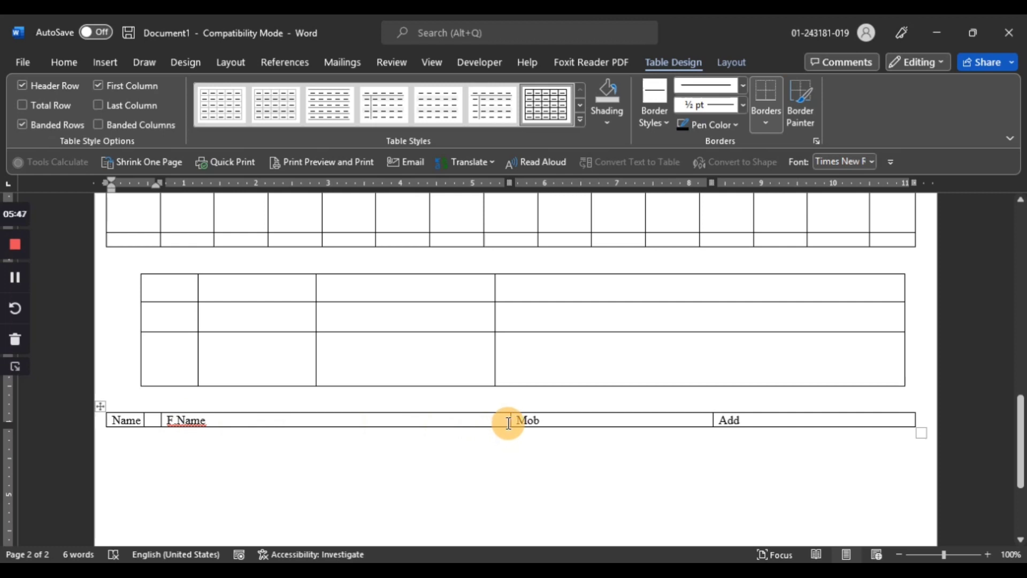
left_click_drag(511, 421, 437, 421)
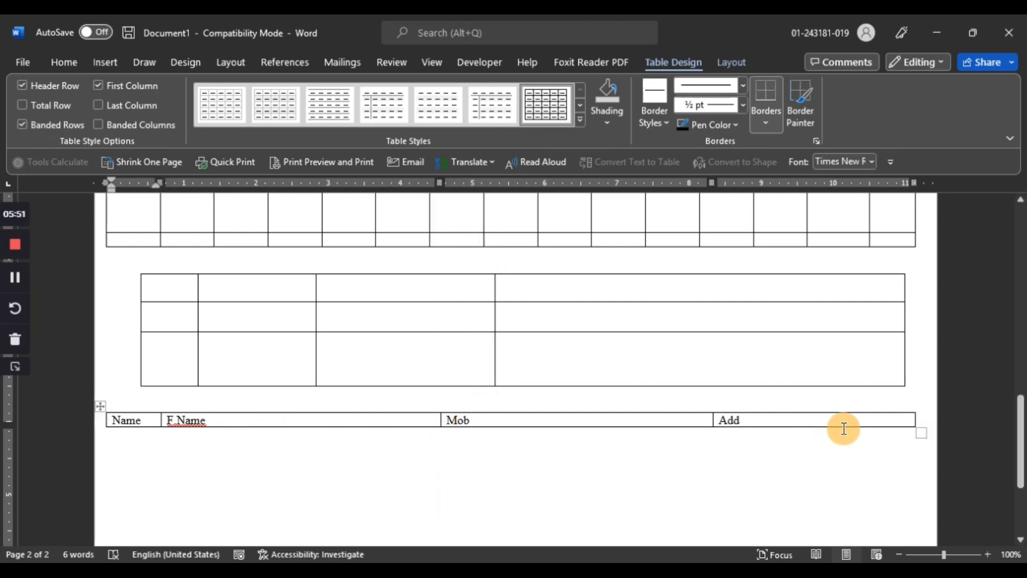
Add a second row to the converted table by tabbing past its last cell and through the new row
left_click(882, 420)
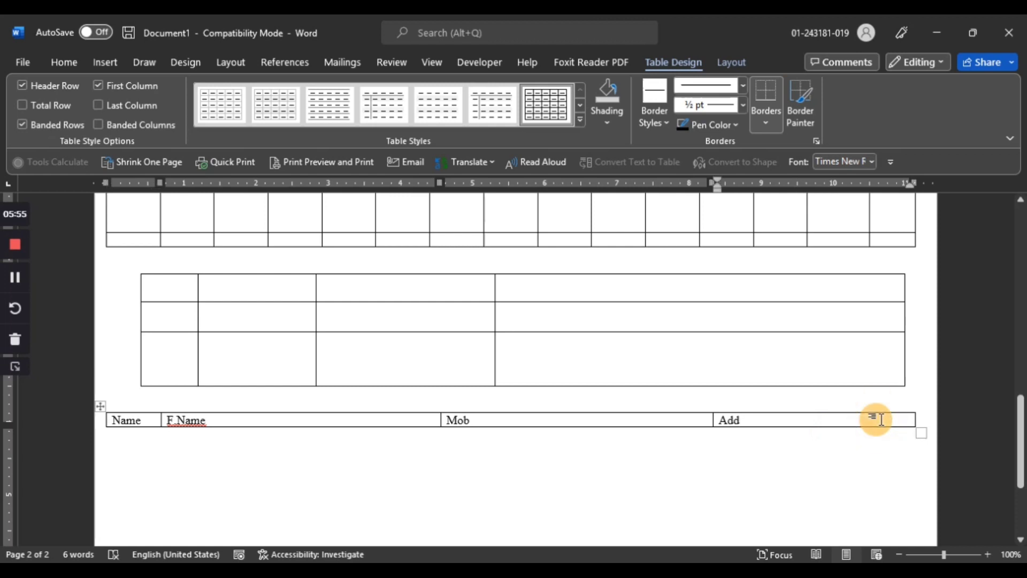
key("Tab")
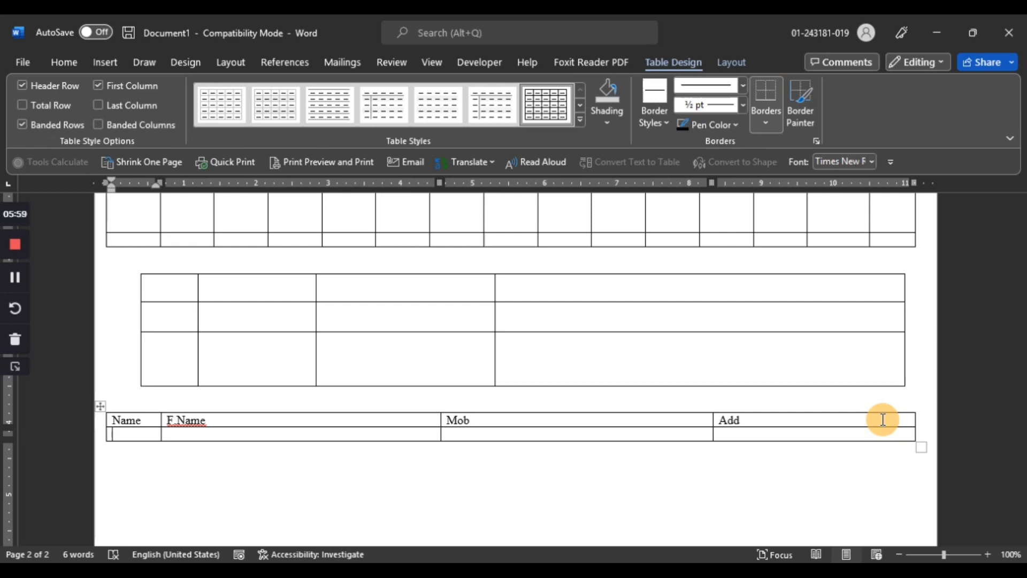
key("Tab")
key("Tab")
key("Tab")
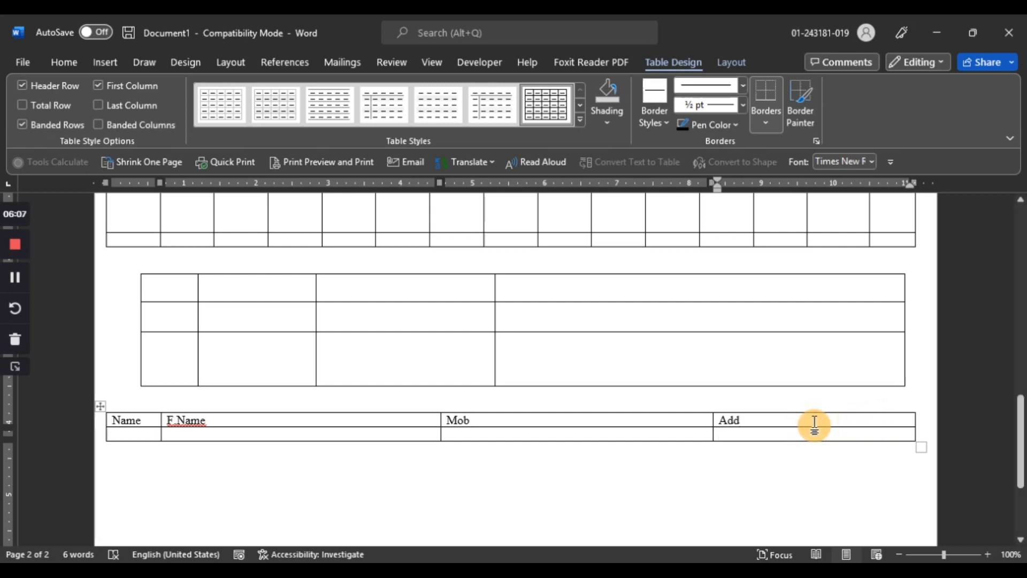
Navigate backwards and forwards between the converted table's cells
key("shift+Tab")
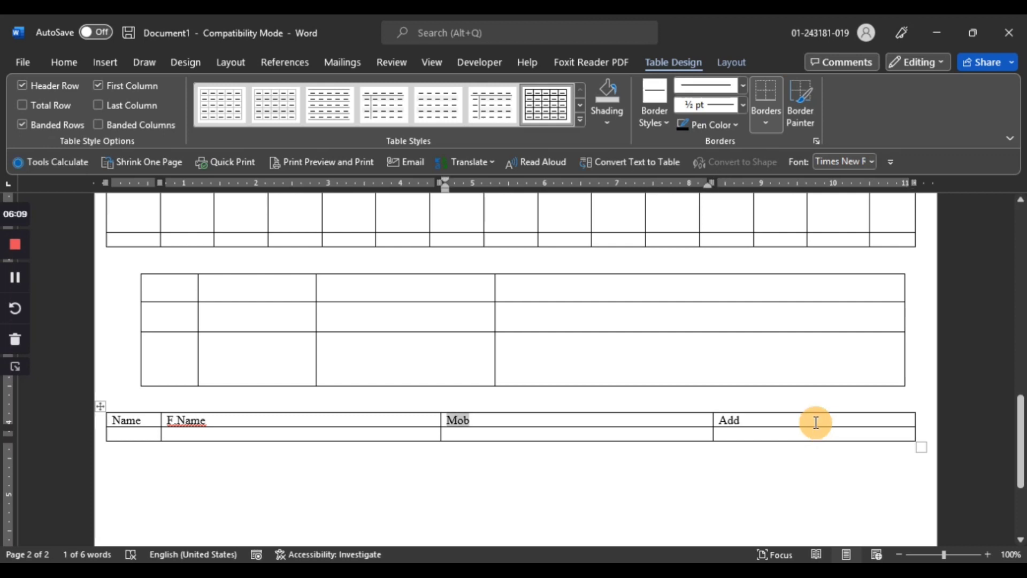
key("shift+Tab")
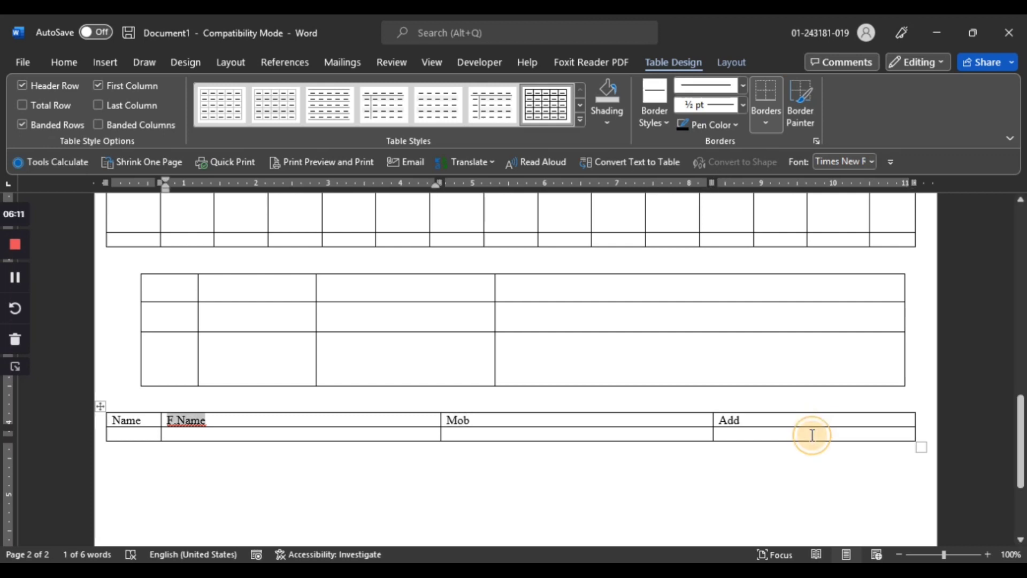
key("Down")
key("Tab")
key("shift+Tab")
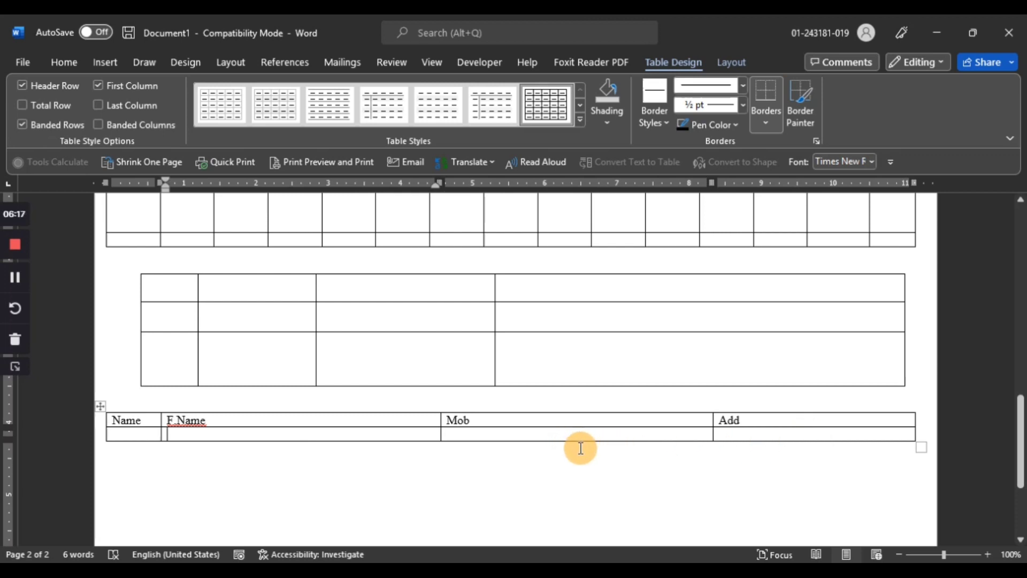
Place the cursor below the converted table and insert a page break
left_click(831, 439)
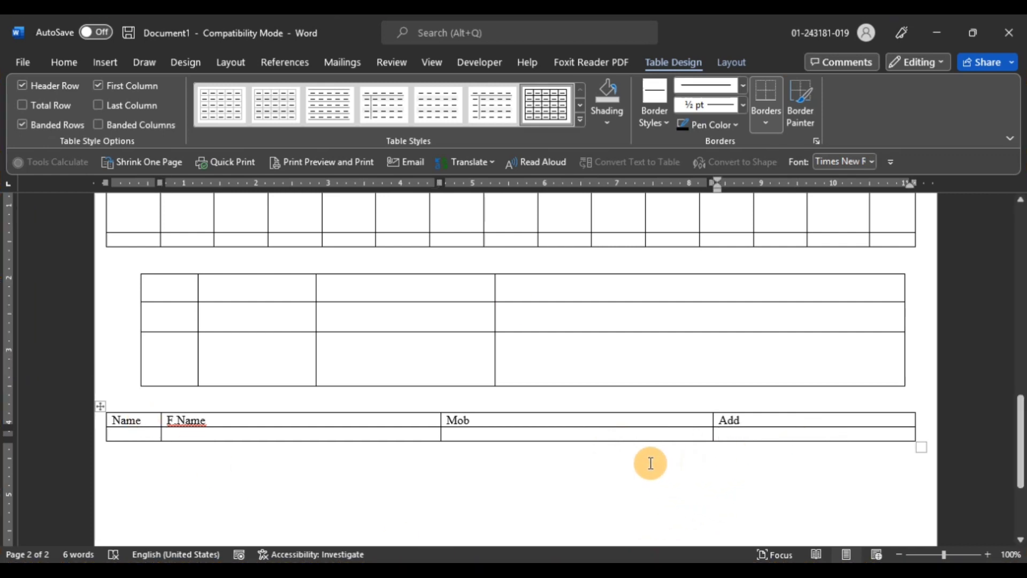
left_click(268, 462)
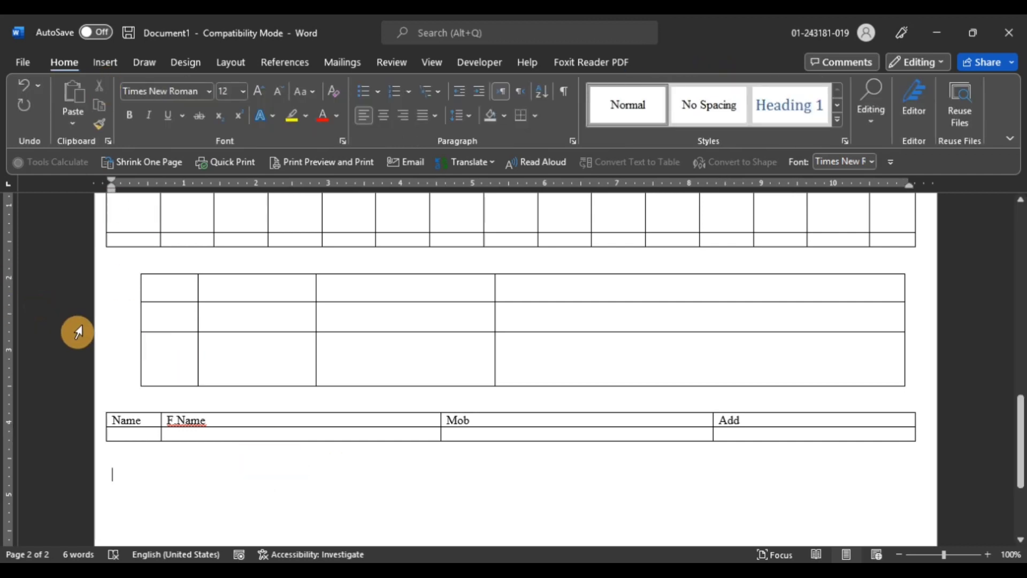
key("ctrl+Return")
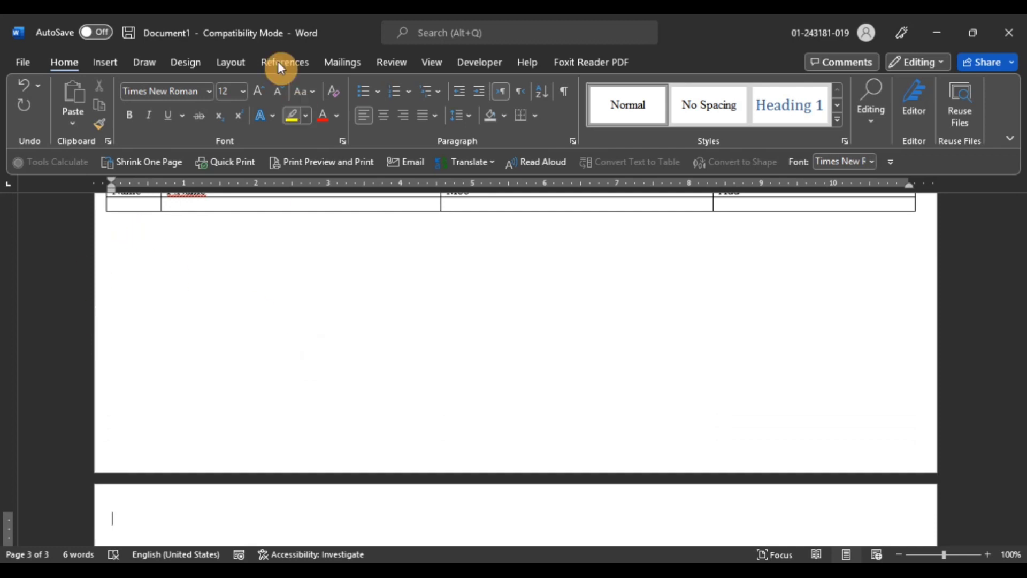
Insert an Excel spreadsheet table on the new page
left_click(101, 64)
left_click(124, 123)
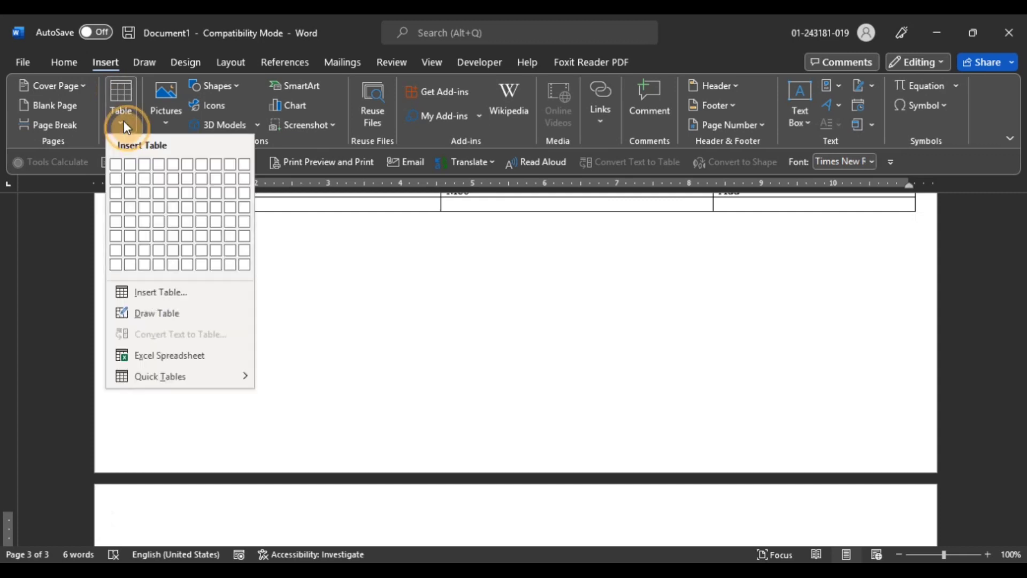
left_click(191, 354)
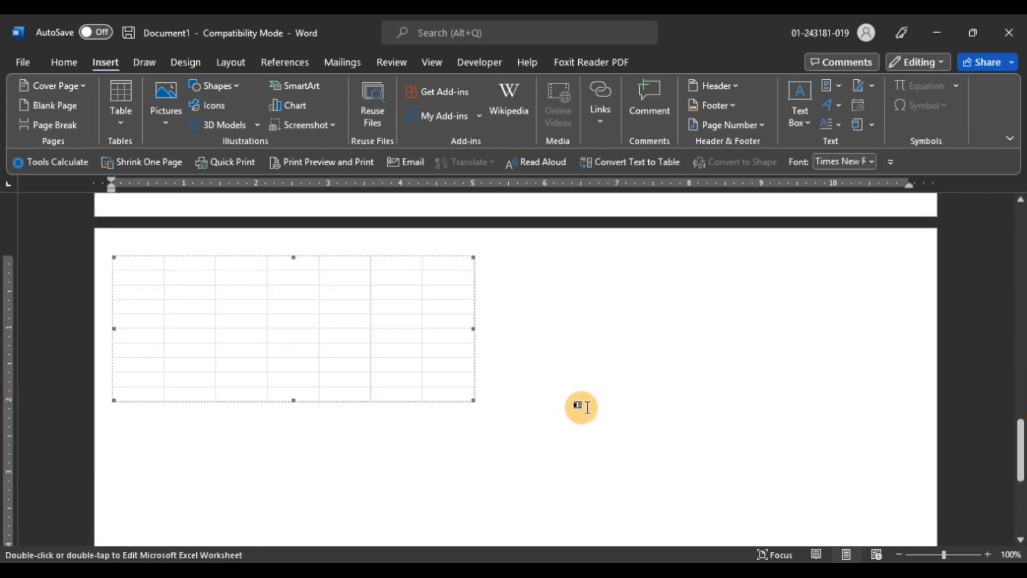
left_click(759, 570)
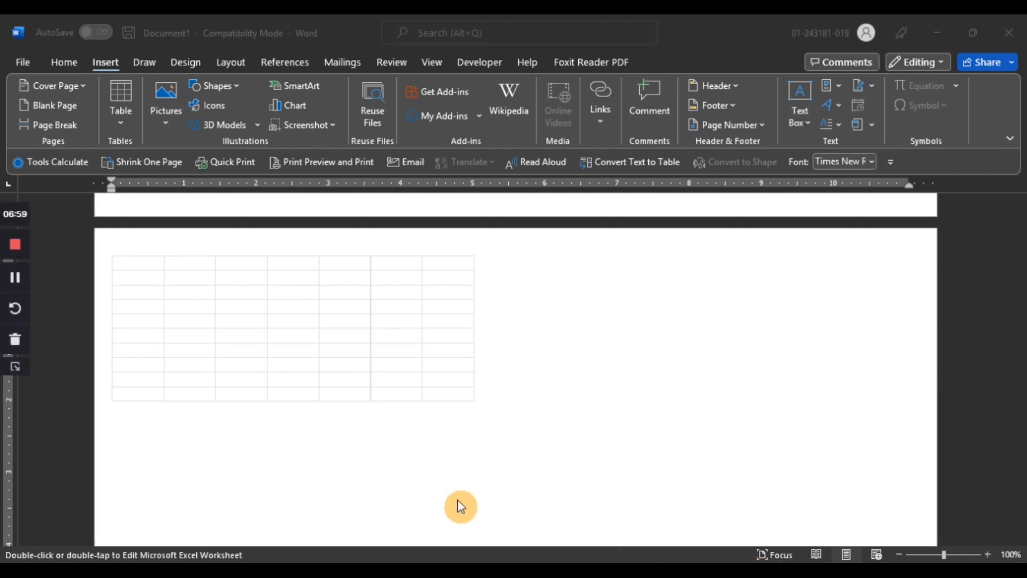
Widen the embedded spreadsheet so it spans most of the page width
left_click(307, 381)
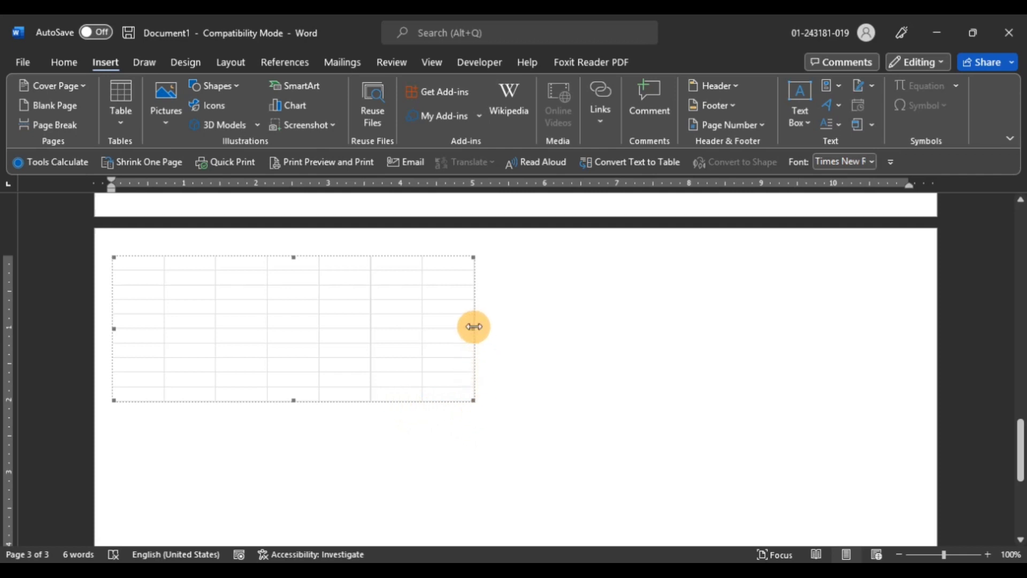
left_click_drag(473, 329, 878, 321)
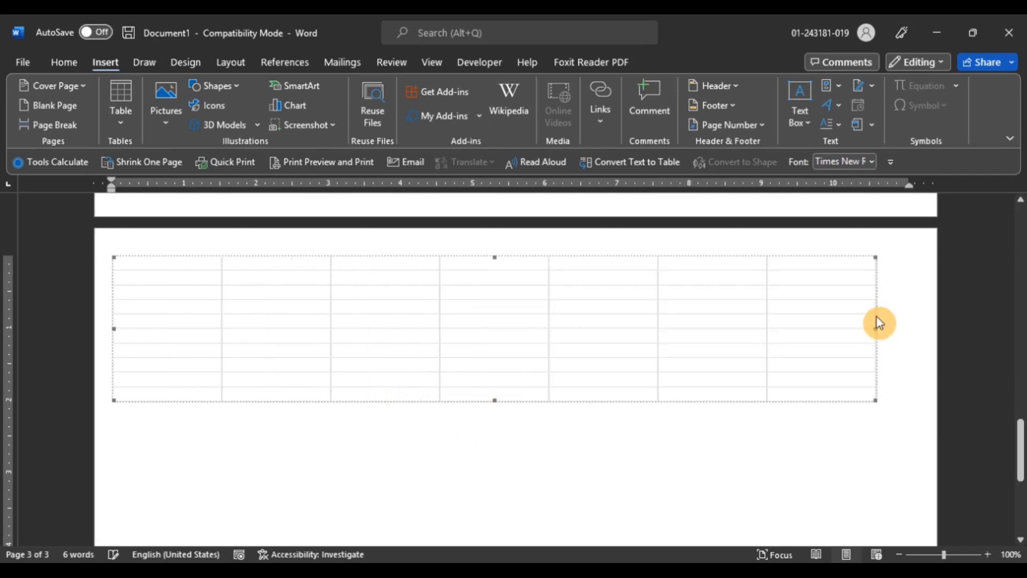
Open the embedded spreadsheet for editing and enter a and b in row 1, 1 and 2 in row 2, a and c in row 3
double_click(191, 264)
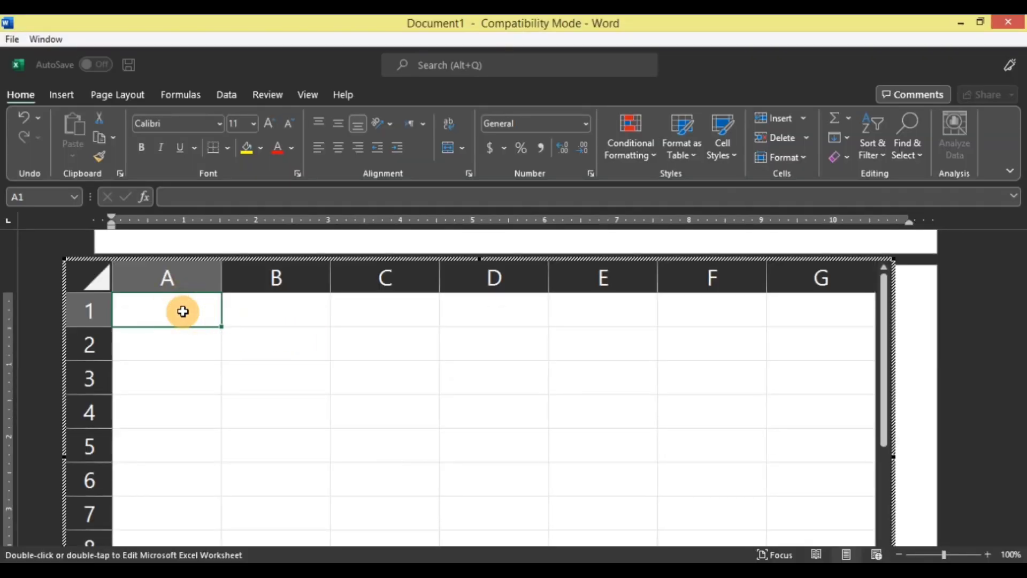
type("a")
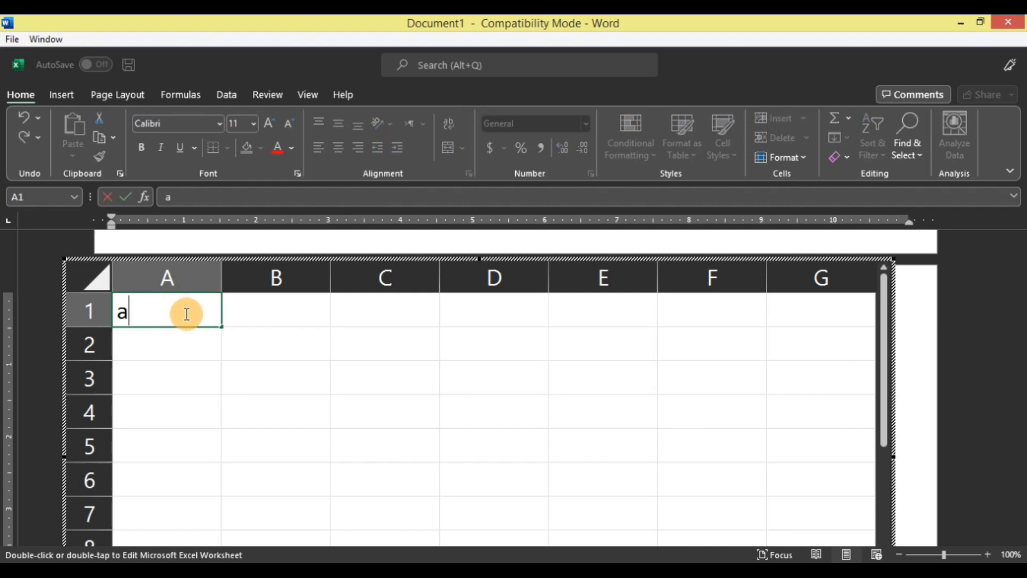
key("Tab")
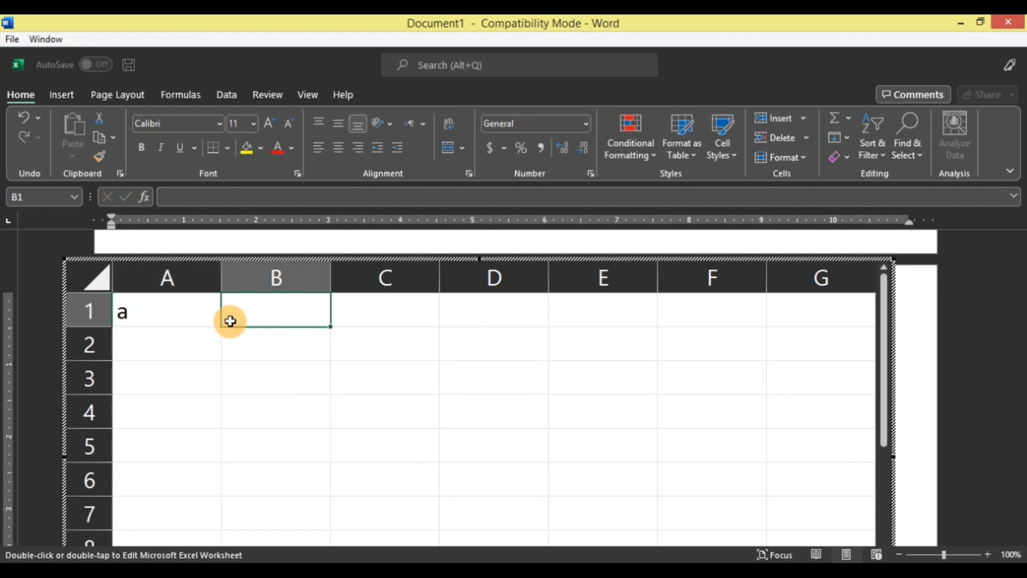
type("b")
key("Return")
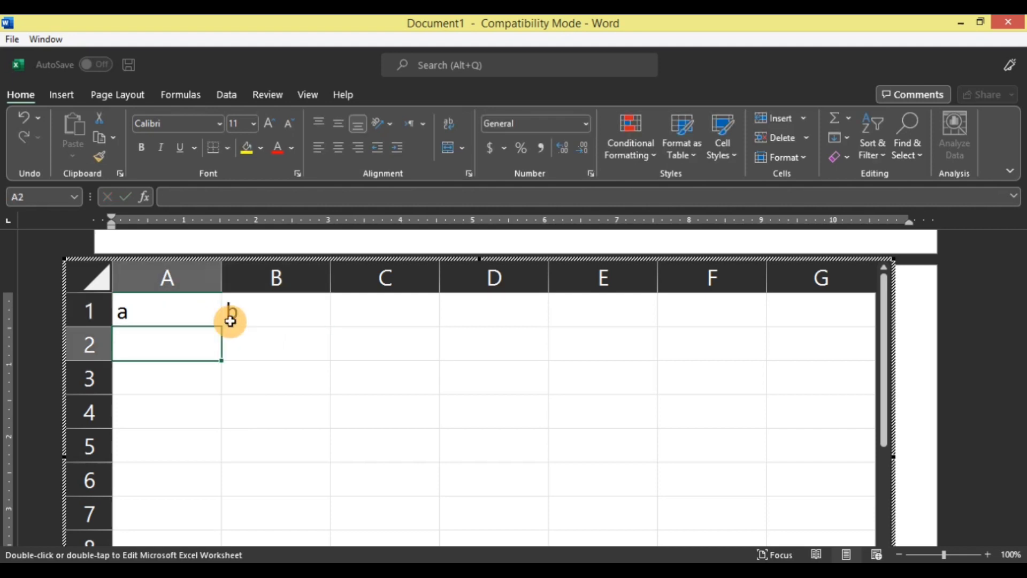
type("1")
key("Tab")
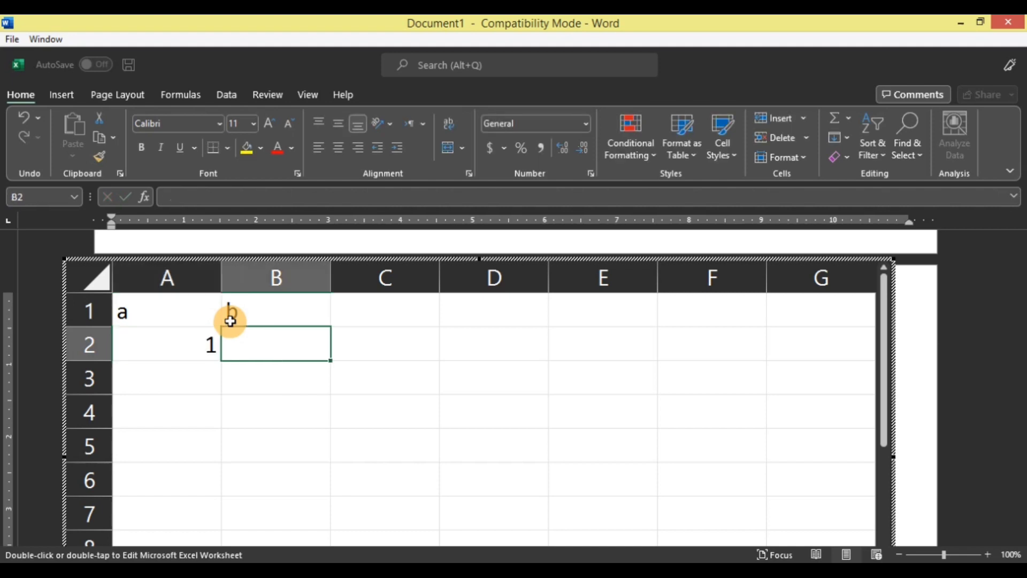
type("2")
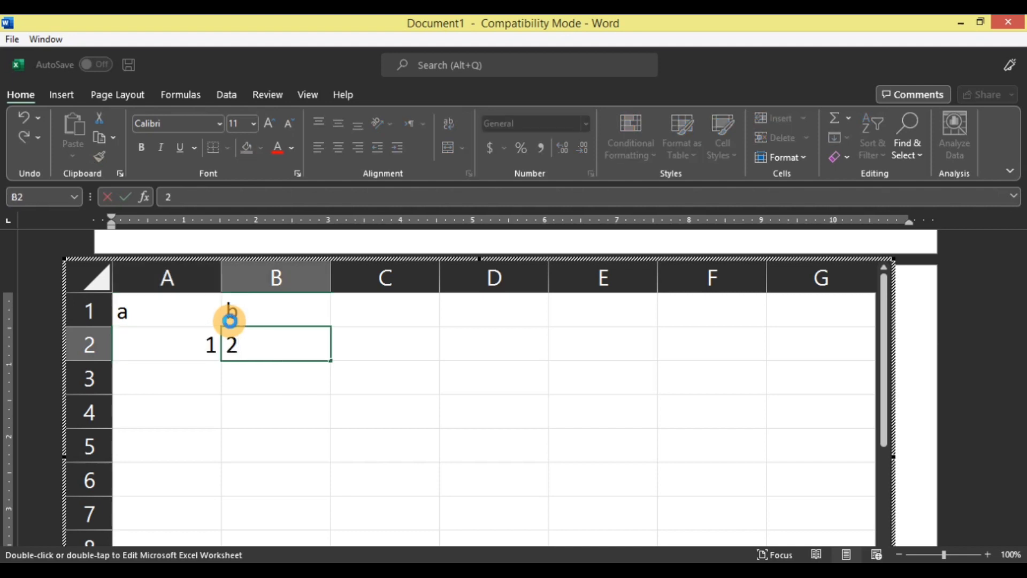
key("Return")
type("a")
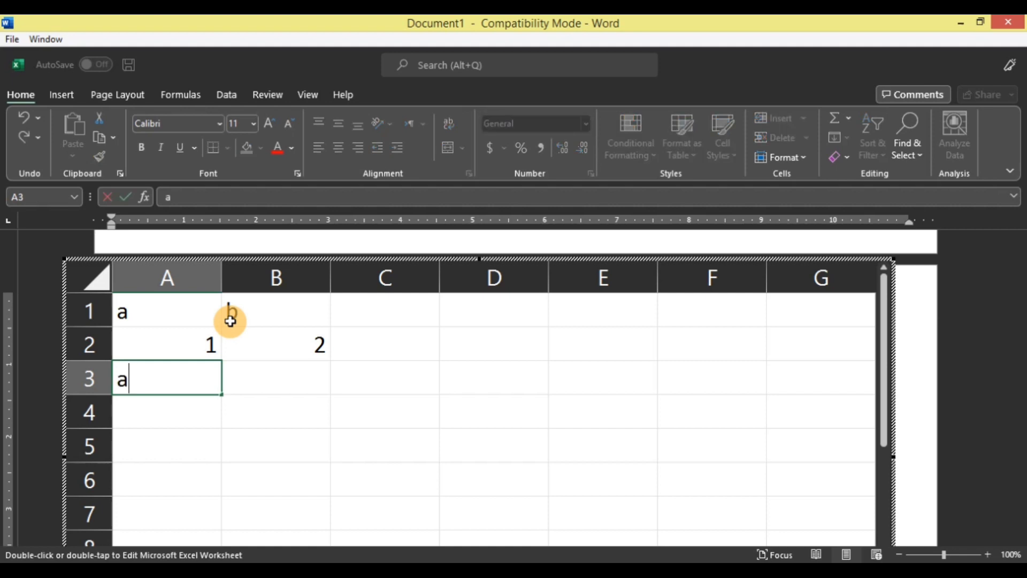
key("Tab")
type("c")
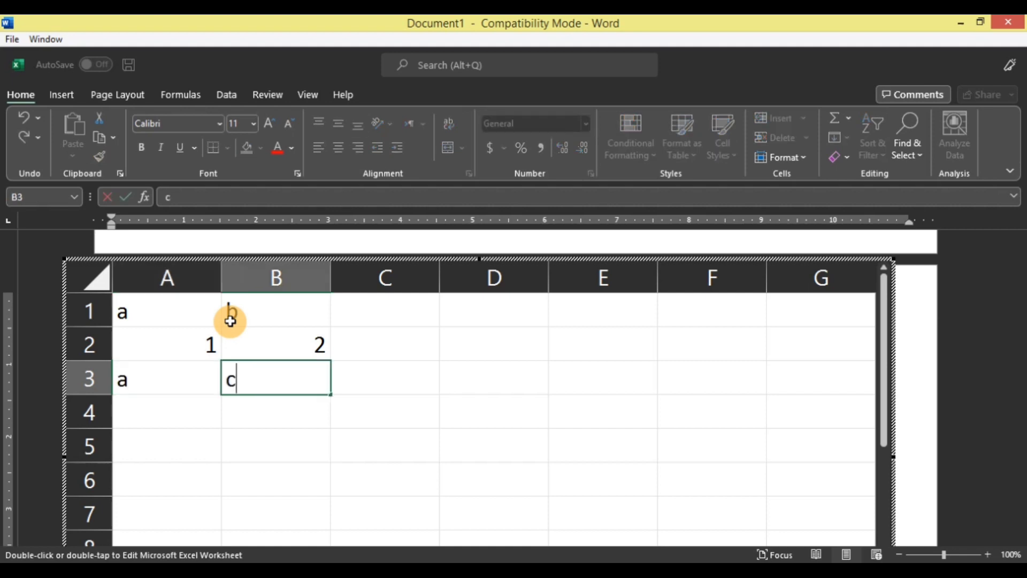
key("Return")
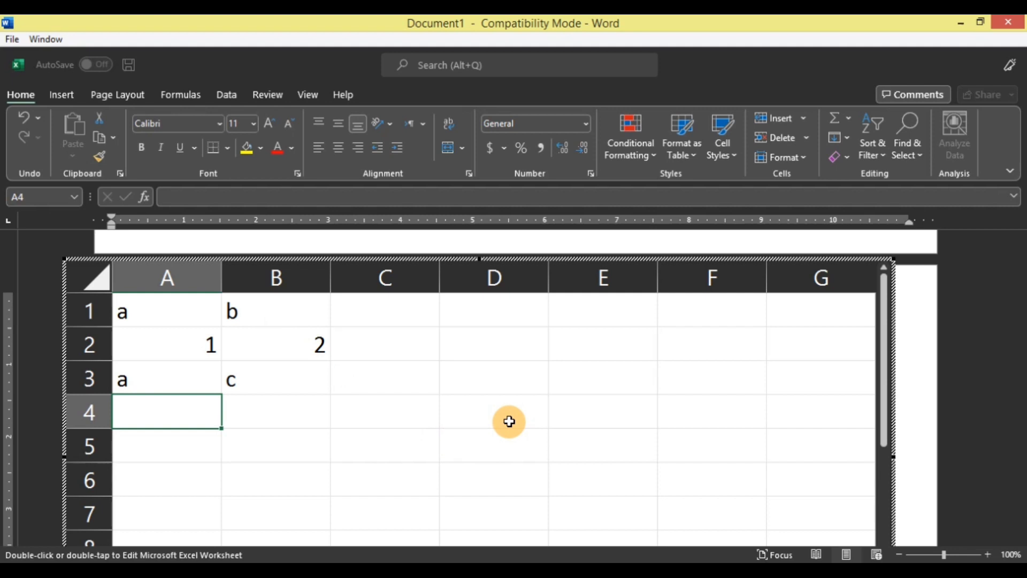
key("Escape")
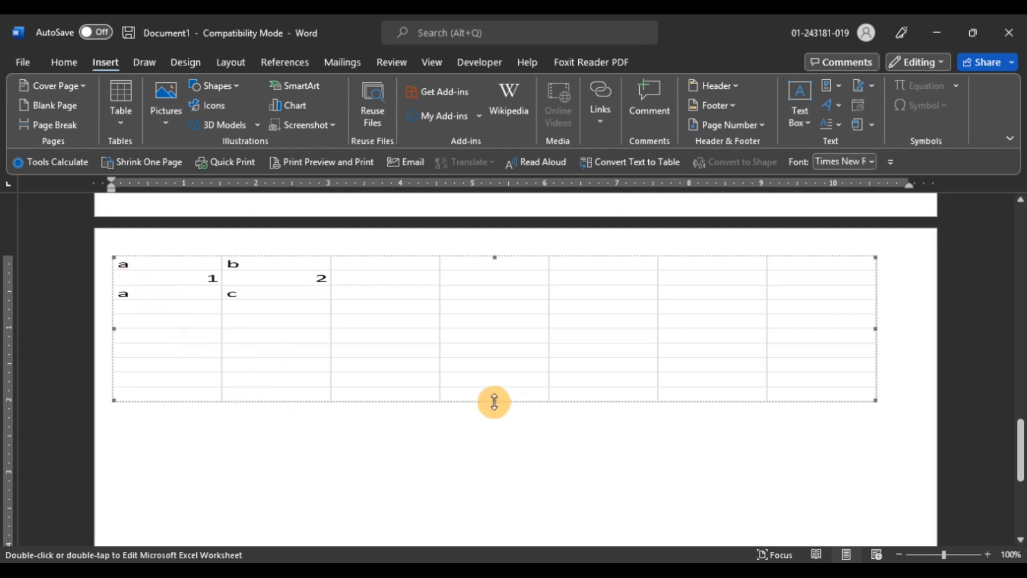
Add a blank paragraph below the embedded spreadsheet and place the cursor there
mouse_move(494, 401)
left_mouse_down()
mouse_move(494, 418)
mouse_move(495, 399)
left_mouse_up()
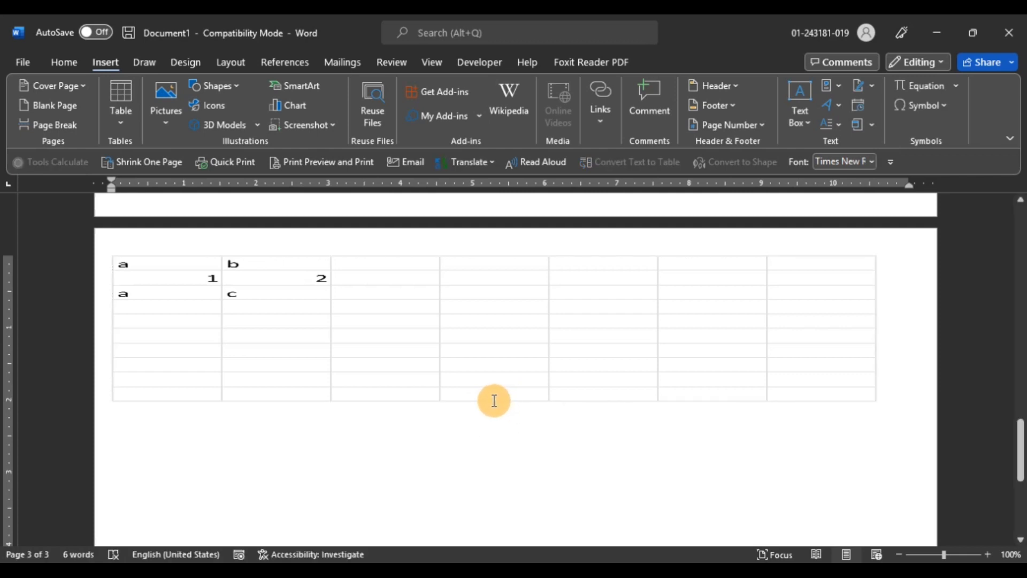
left_click(387, 426)
key("Return")
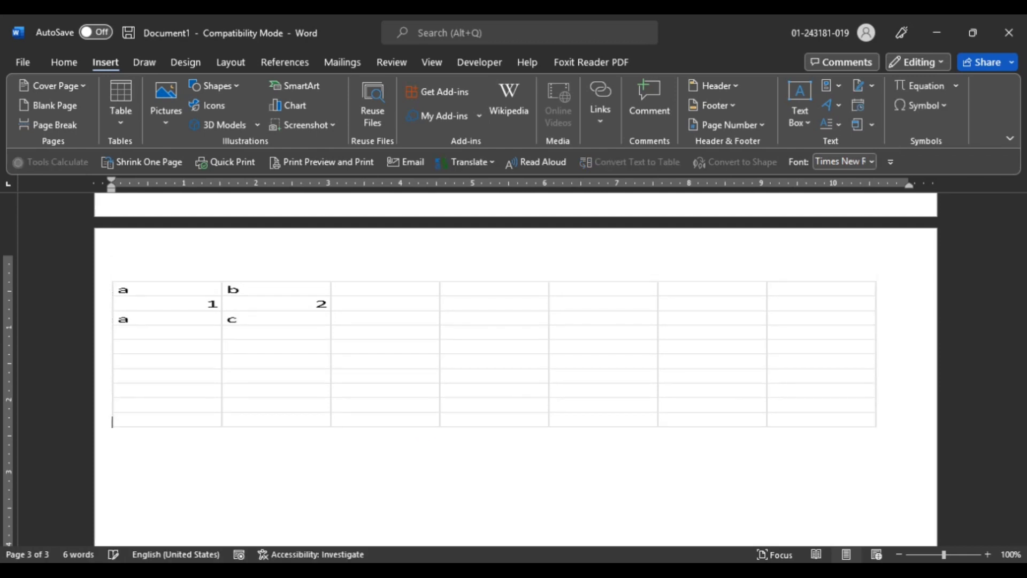
left_click(246, 455)
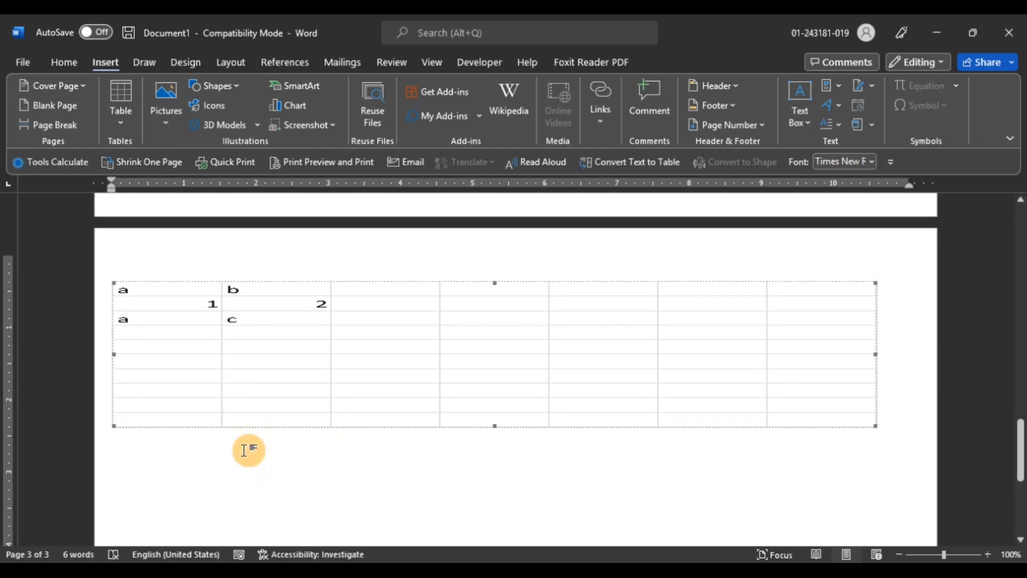
left_click(245, 451)
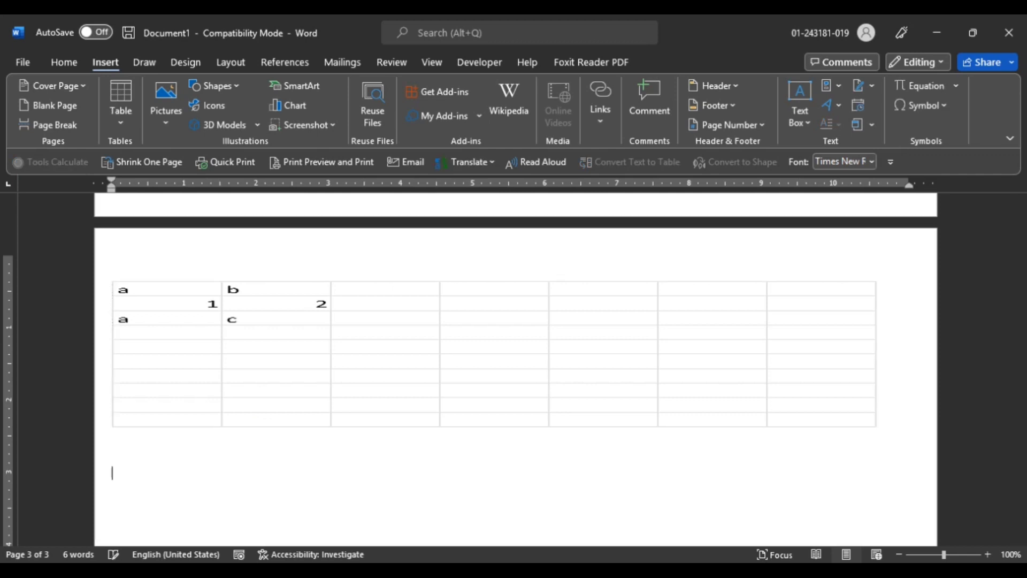
Insert the With Subheads 1 quick table below the spreadsheet
left_click(133, 113)
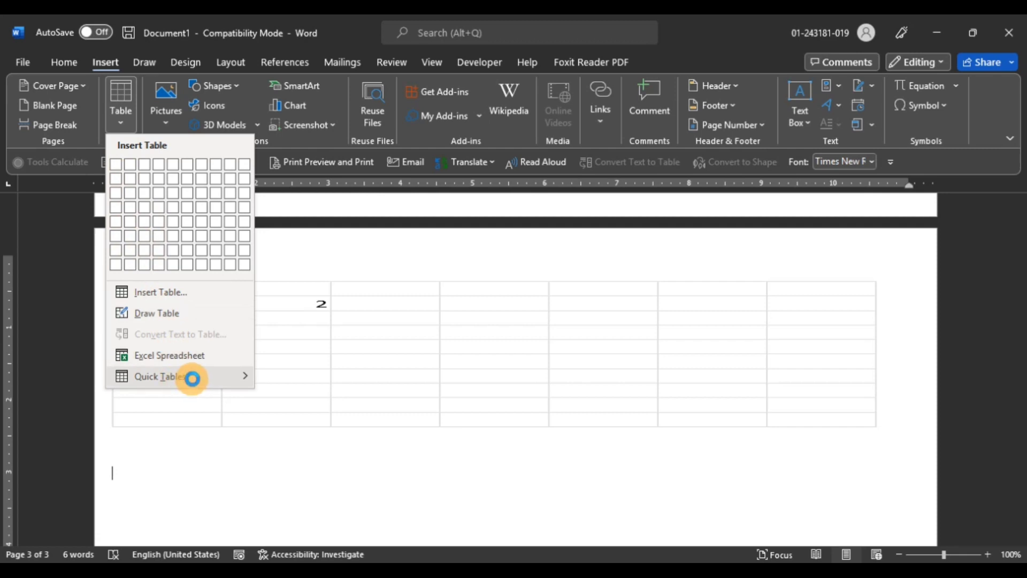
mouse_move(191, 378)
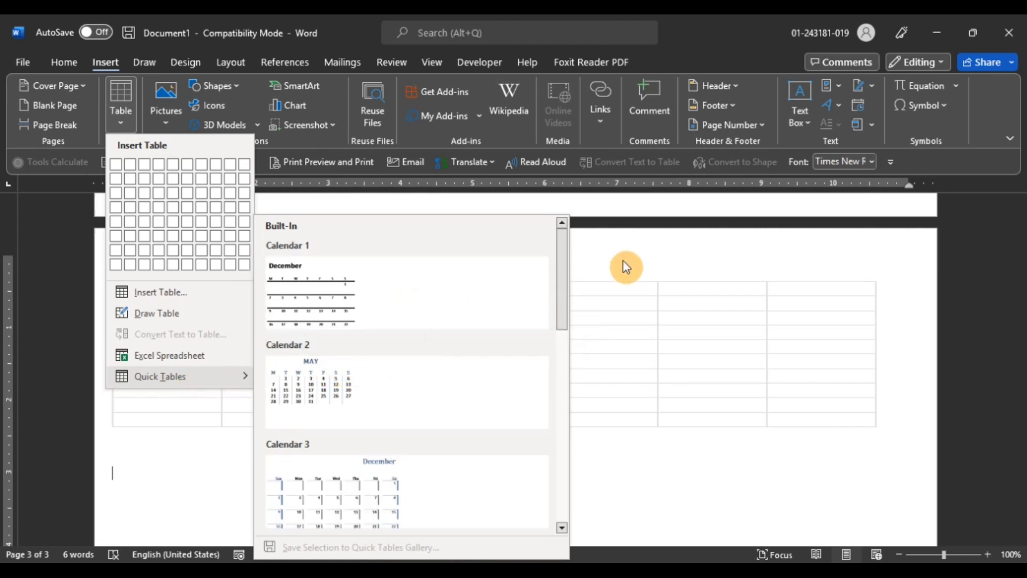
left_click_drag(560, 265, 555, 474)
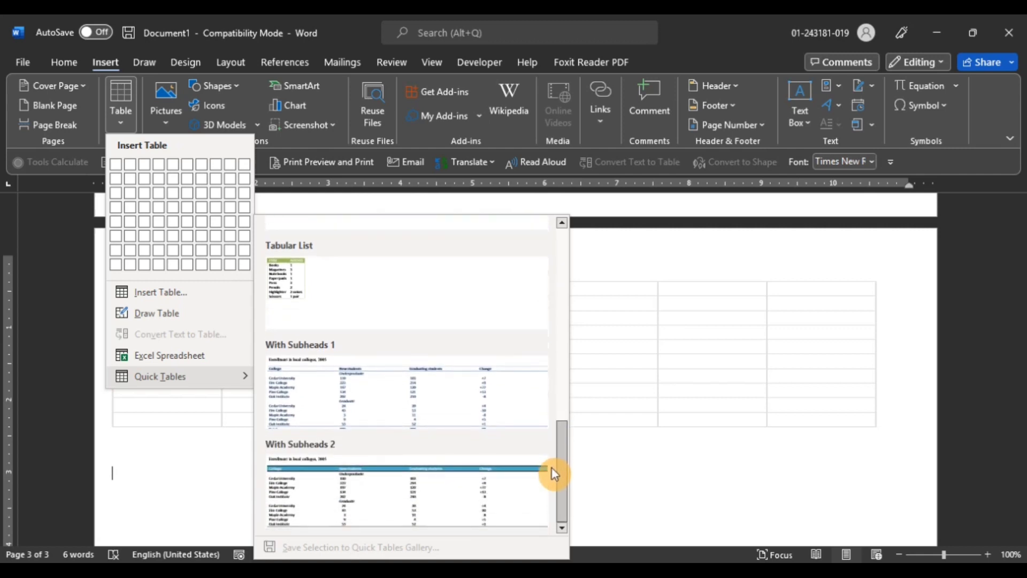
left_click(372, 387)
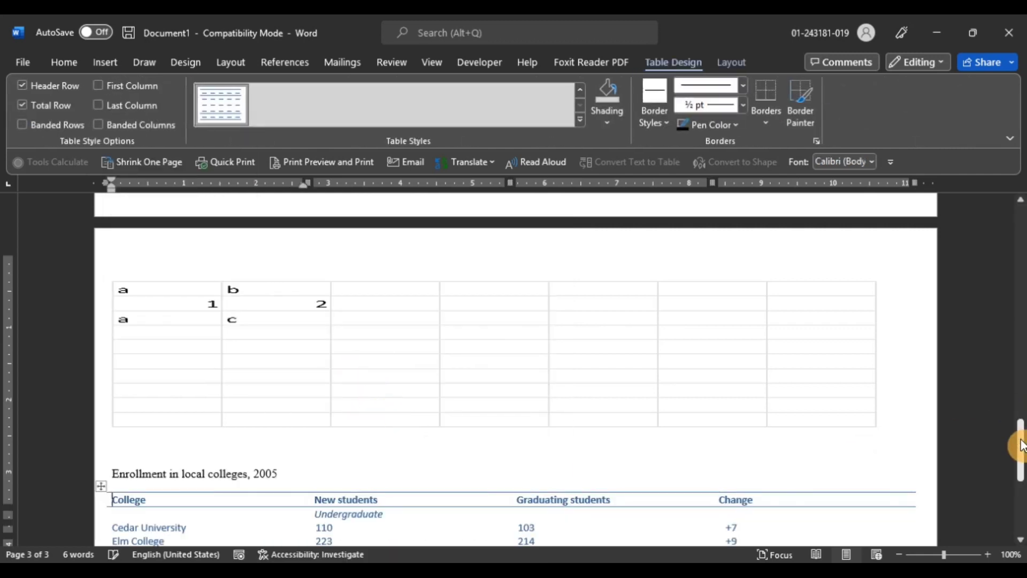
Delete the last six characters of Oak Institute in the quick table's Undergraduate group
left_click_drag(1021, 445, 1020, 490)
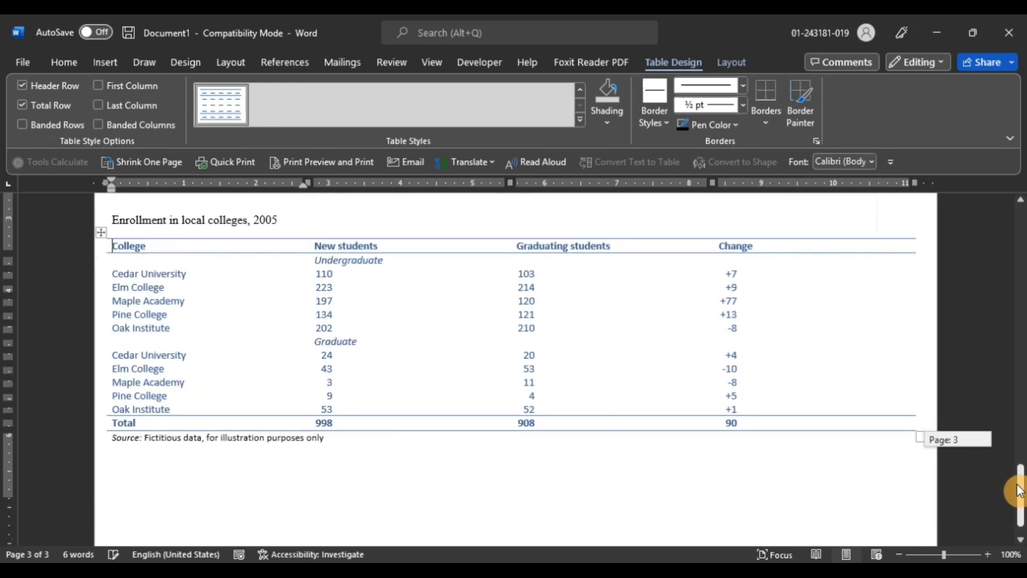
left_click(174, 327)
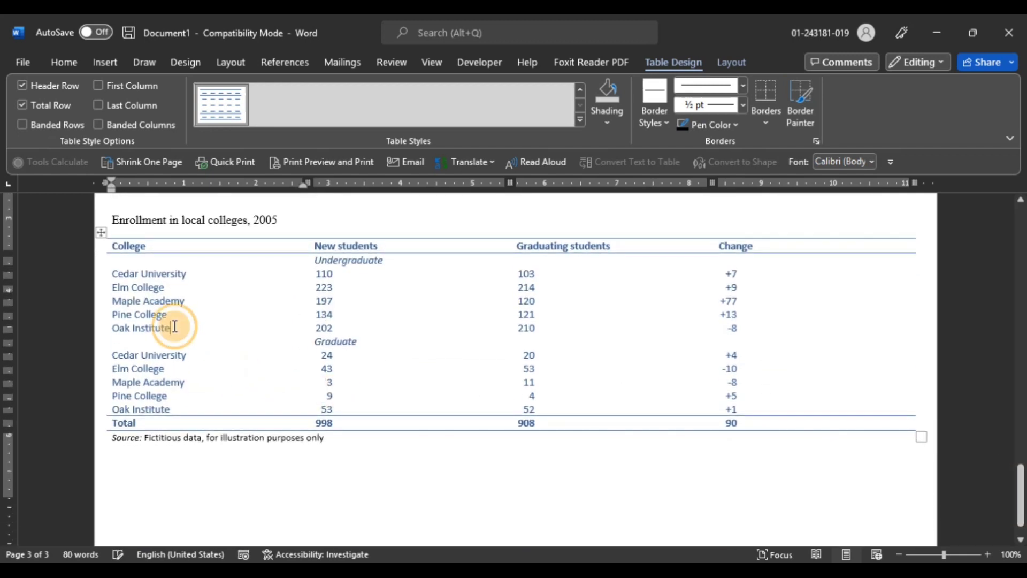
key("BackSpace")
key("BackSpace")
key("BackSpace")
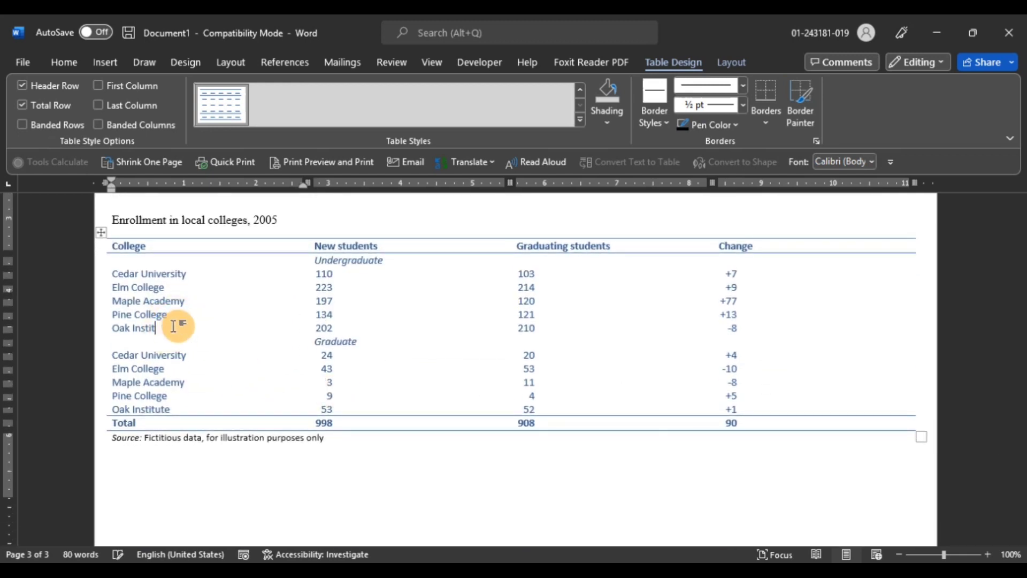
key("BackSpace")
key("BackSpace")
key("BackSpace")
key("BackSpace")
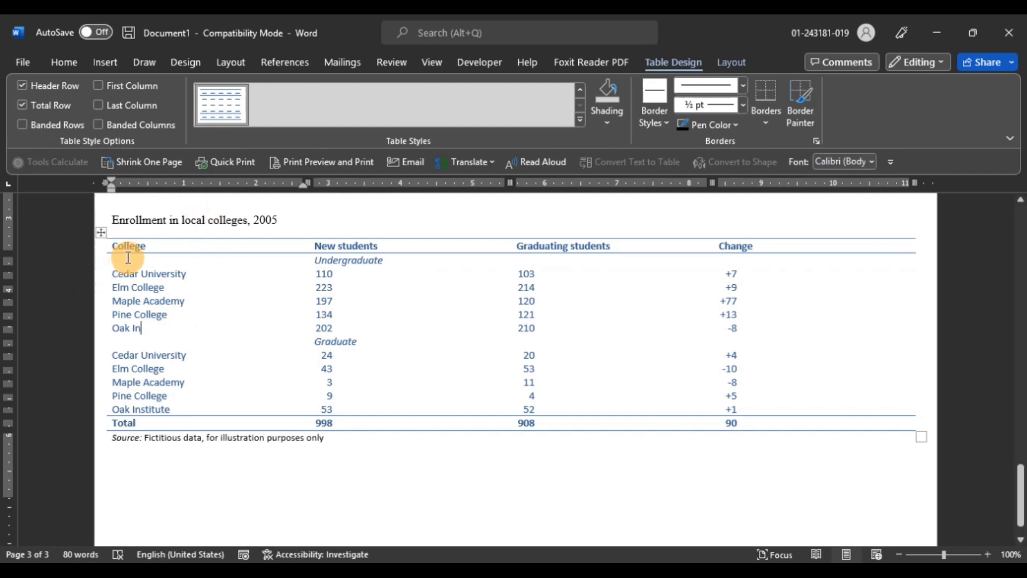
Replace the quick table's College header with kjASD
double_click(126, 247)
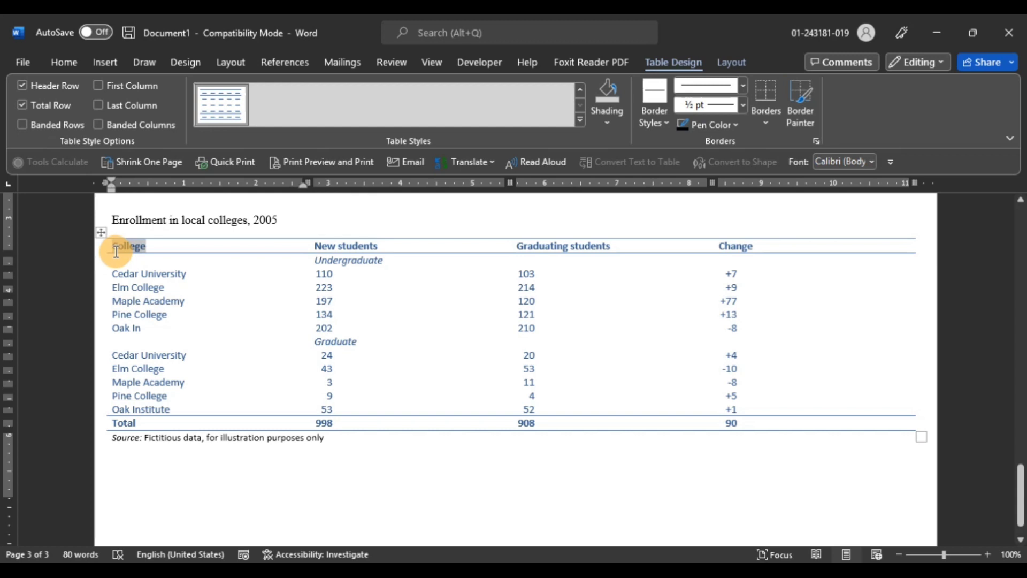
type("HASD")
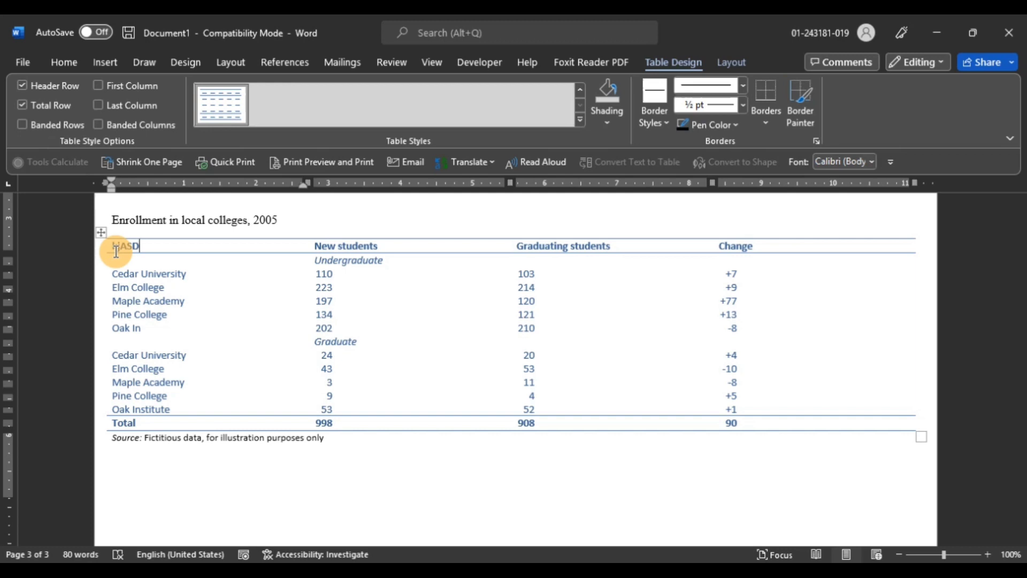
left_click(577, 561)
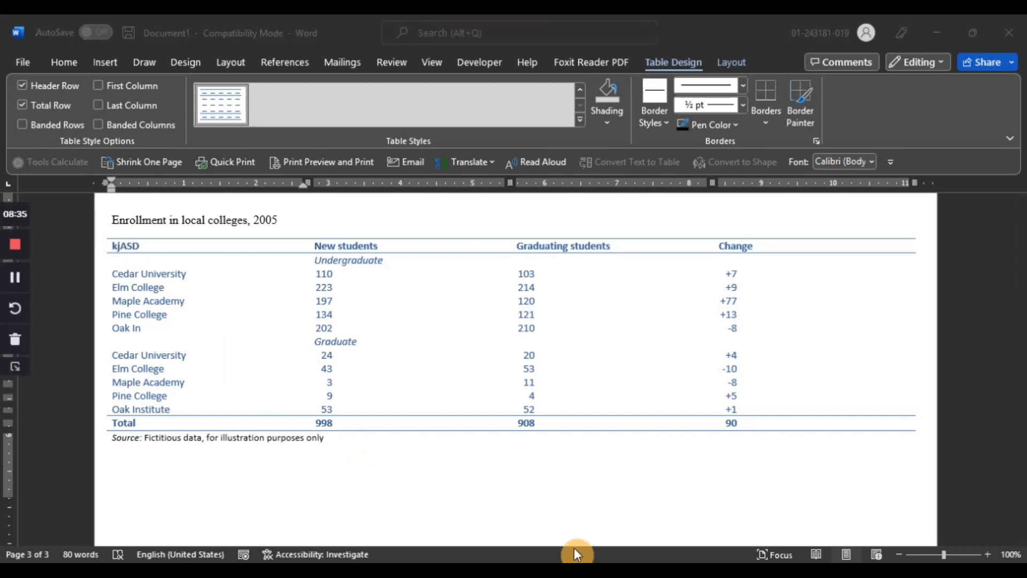
left_click(16, 367)
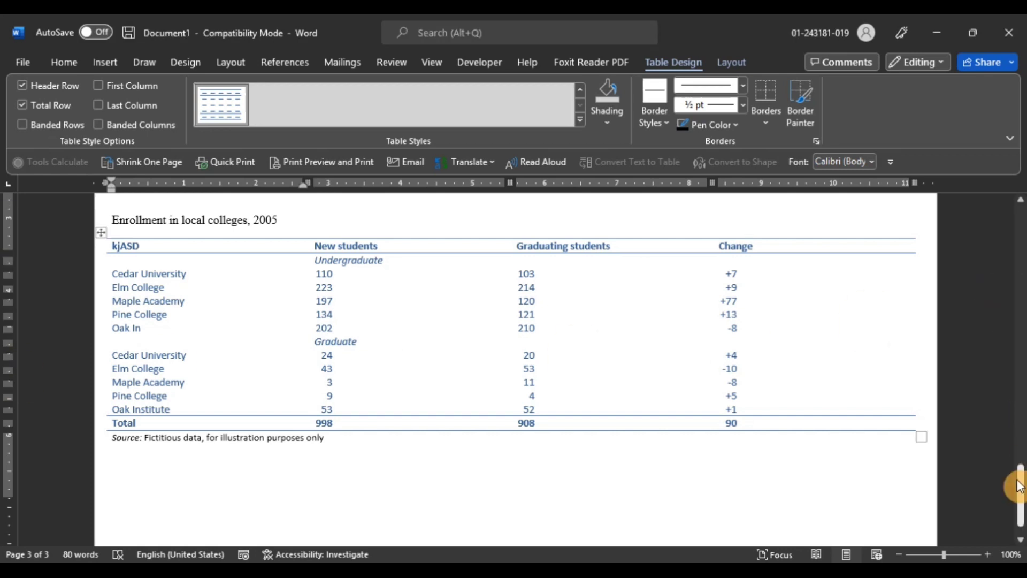
Select the first column of the second table on page 1 and apply 1., 2., 3. numbering to it
left_click_drag(1020, 483, 1022, 259)
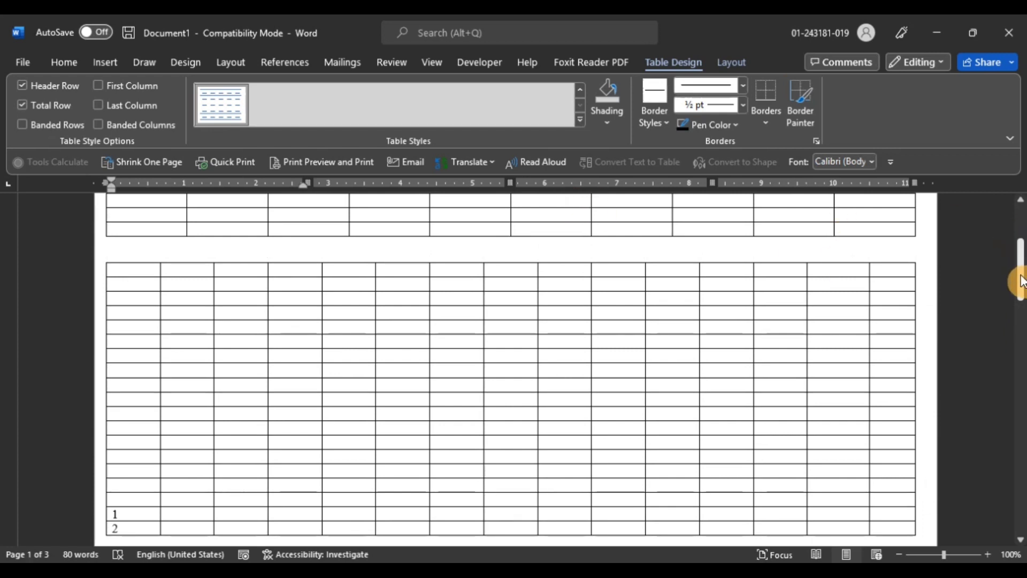
left_click_drag(1021, 279, 1019, 254)
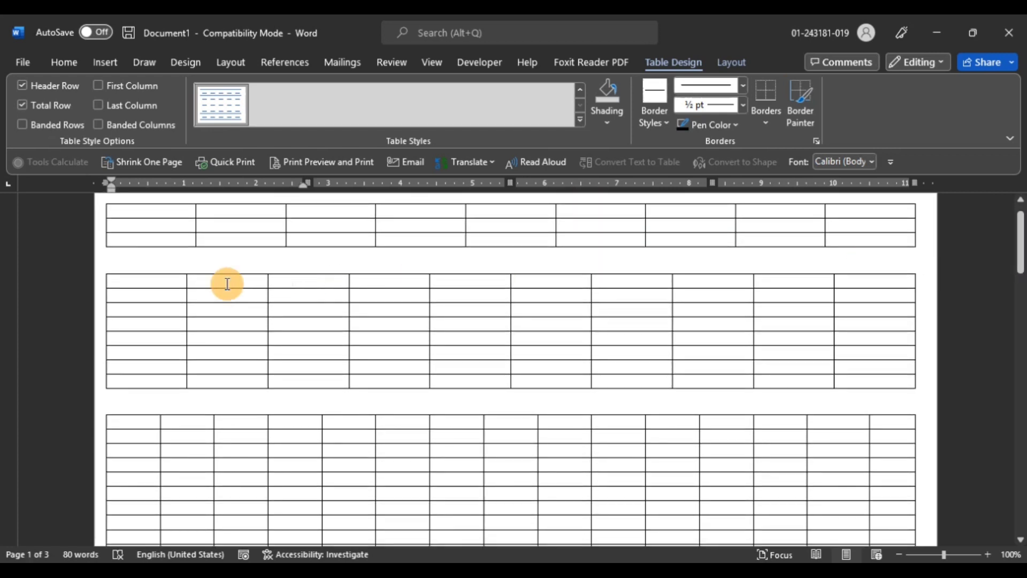
left_click_drag(152, 281, 146, 384)
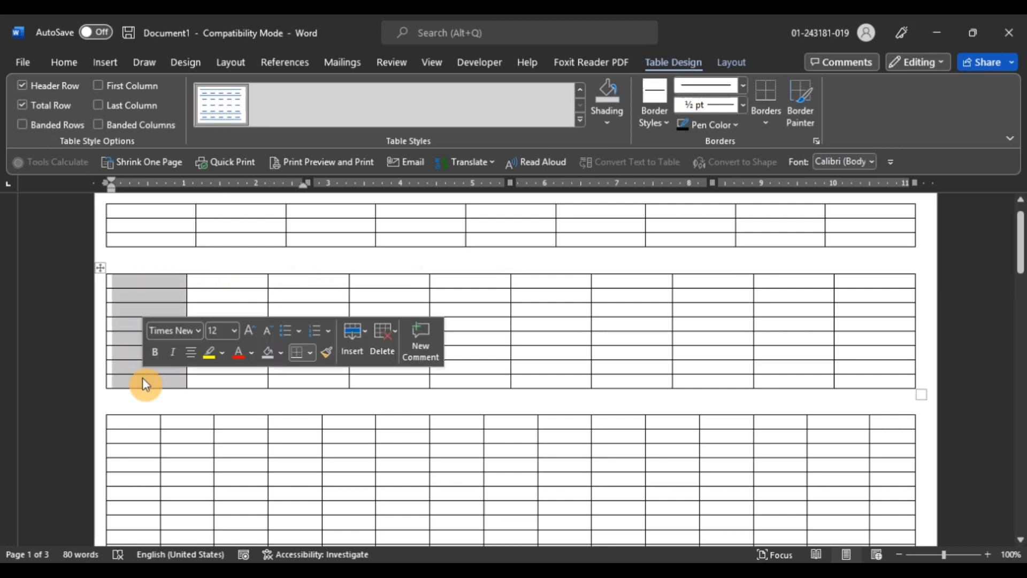
left_click(75, 64)
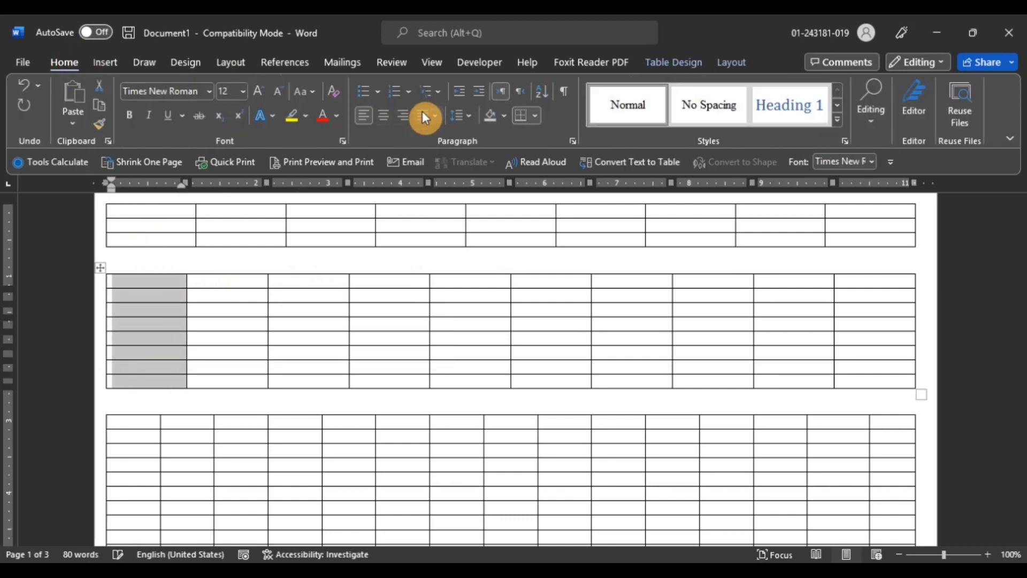
left_click(410, 93)
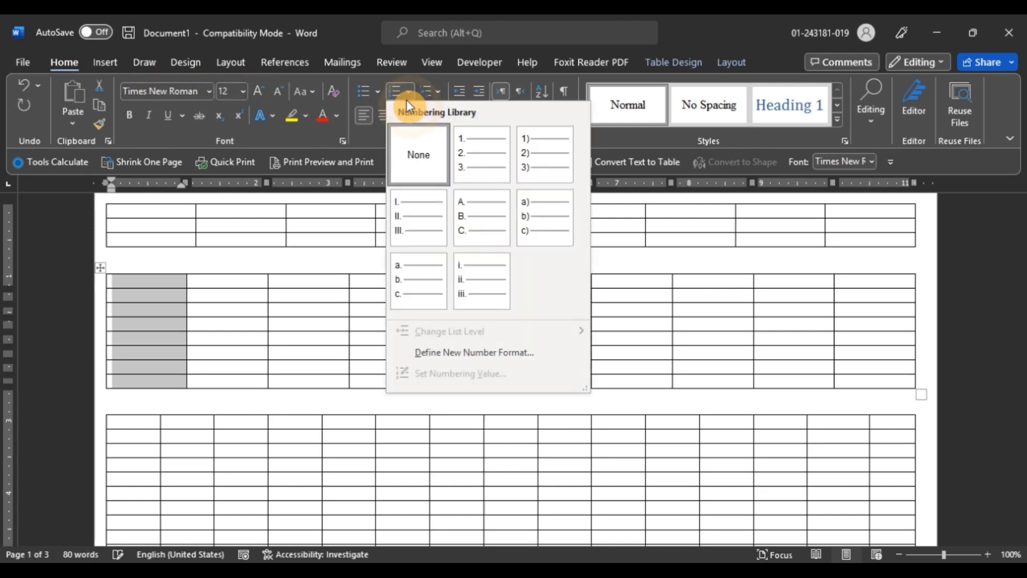
left_click(464, 154)
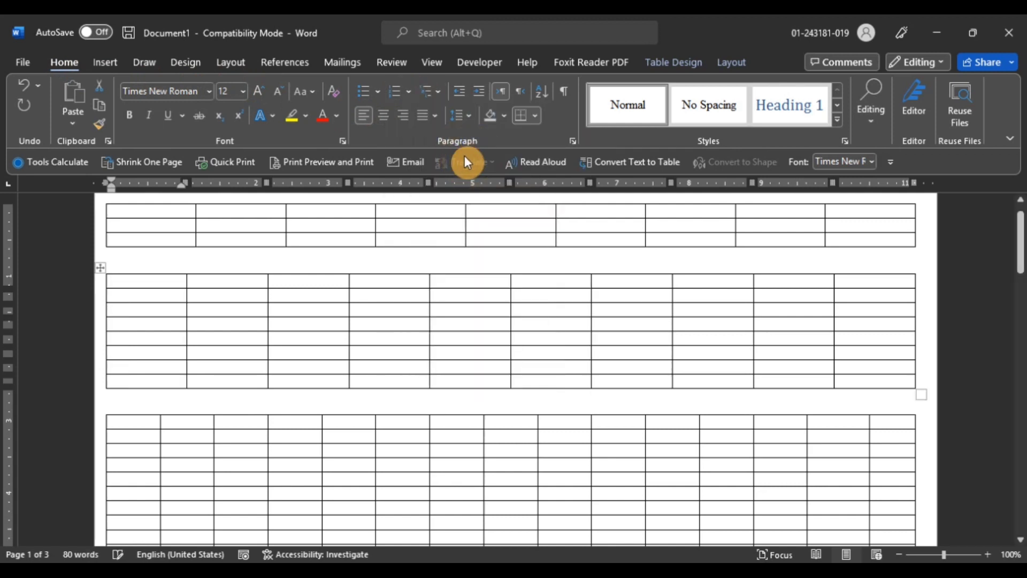
Type A in the second column's third row of that table and move the row up one position
left_click(206, 284)
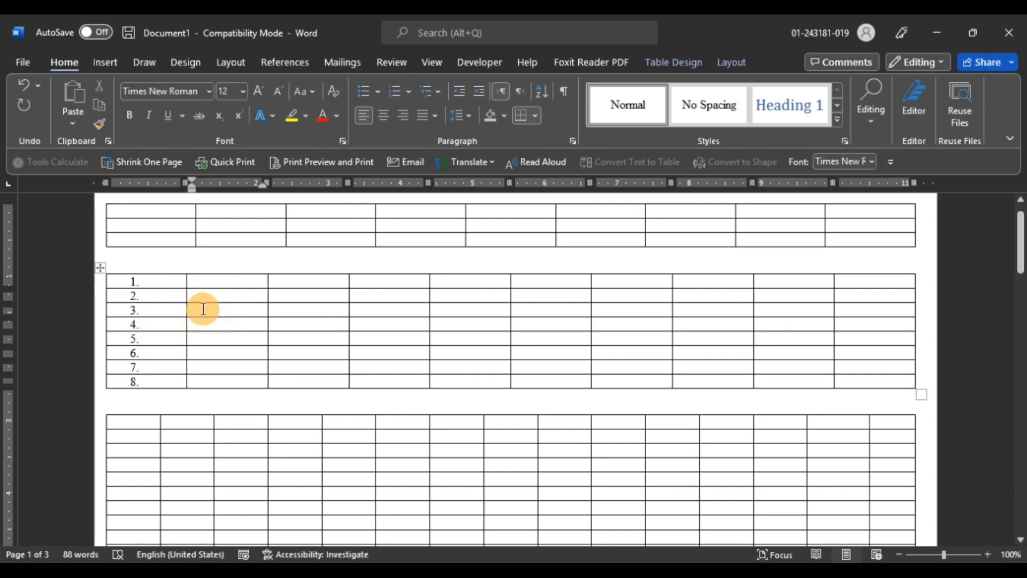
left_click(203, 309)
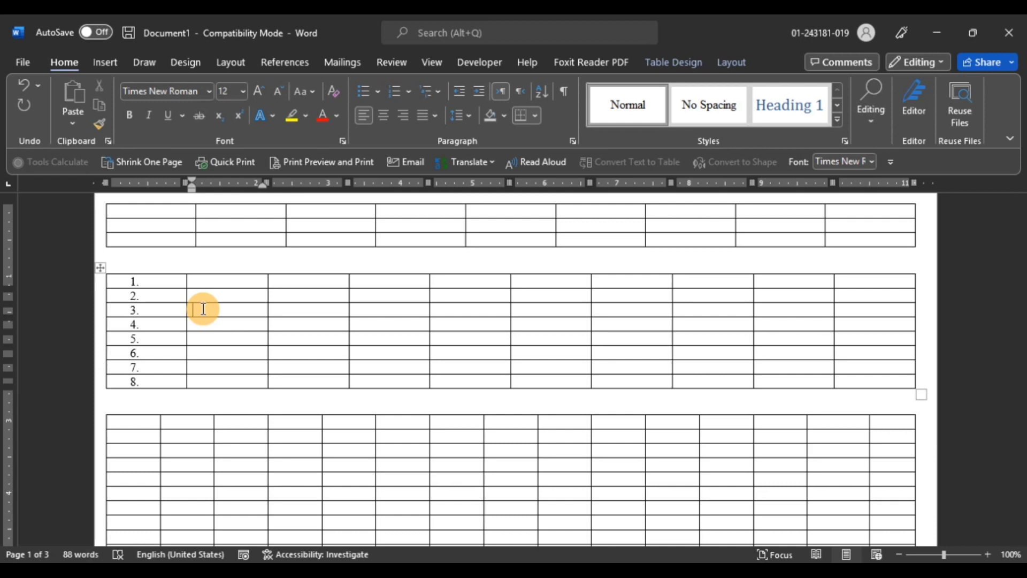
type("A")
left_click(203, 309)
key("alt+shift+Up")
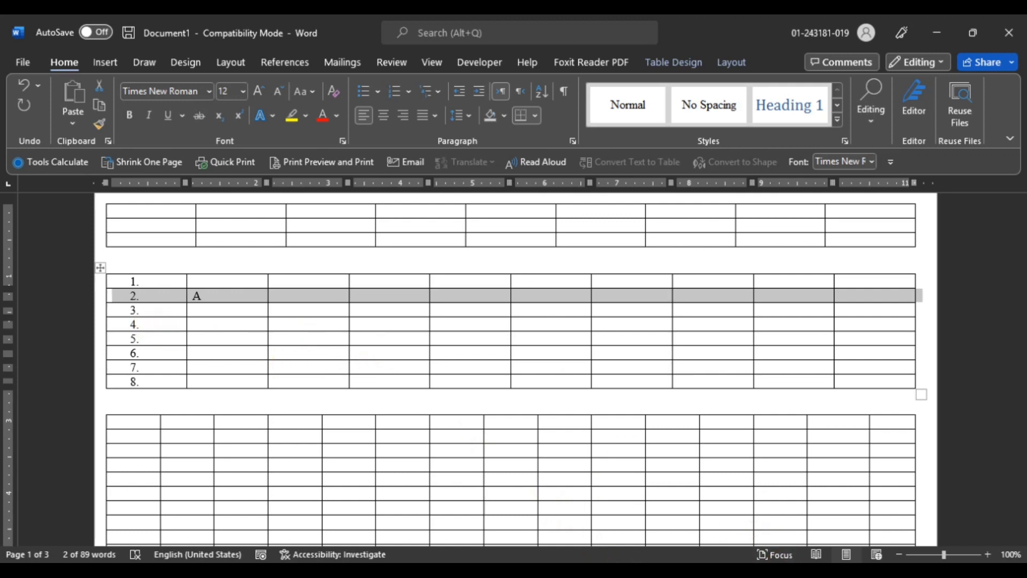
left_click(767, 572)
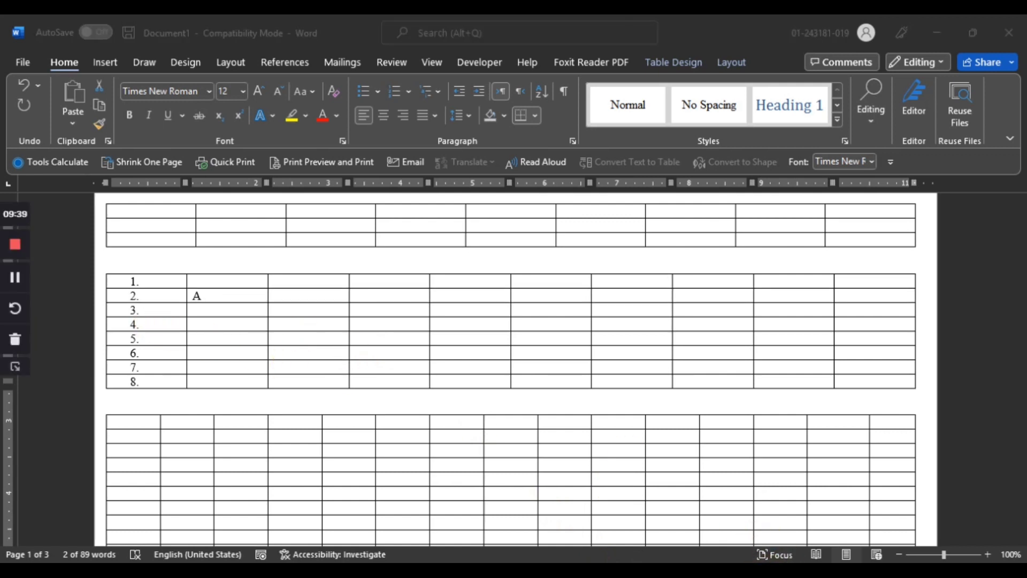
left_click(16, 371)
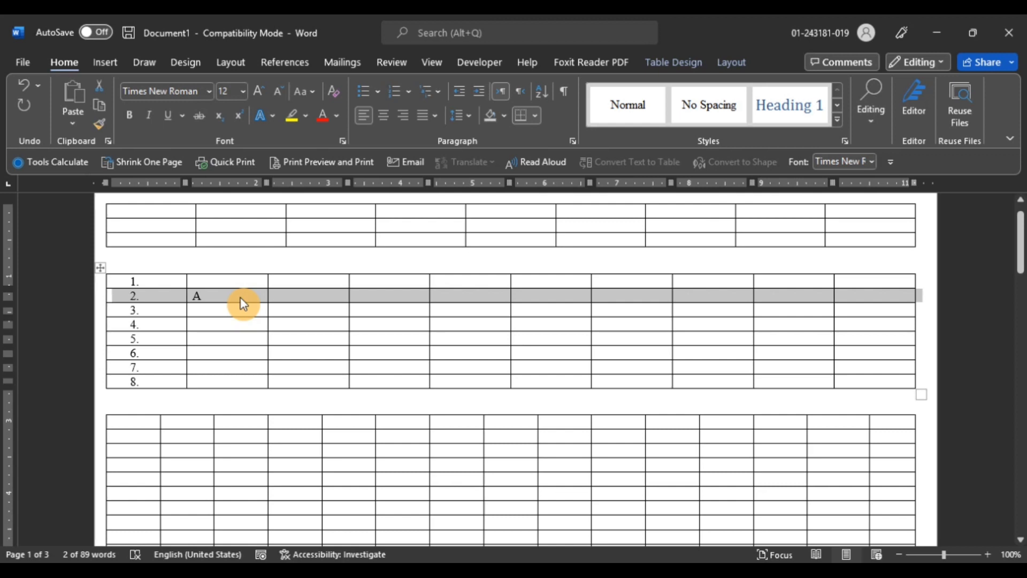
Move the row containing A down to row 7 and back up to the first row of the numbered table
key("alt+shift+Down")
key("alt+shift+Down")
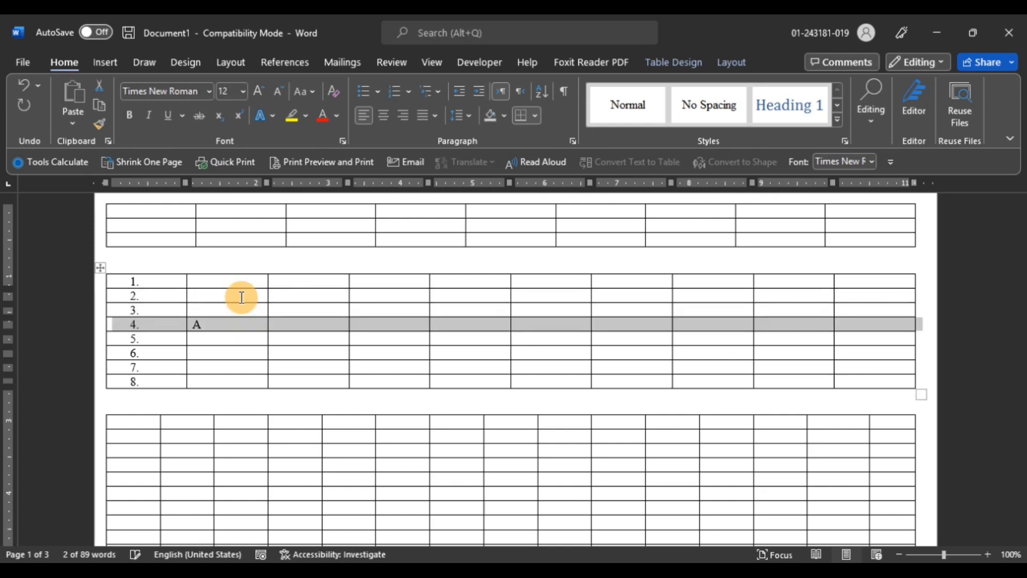
key("alt+shift+Down")
key("alt+shift+Down")
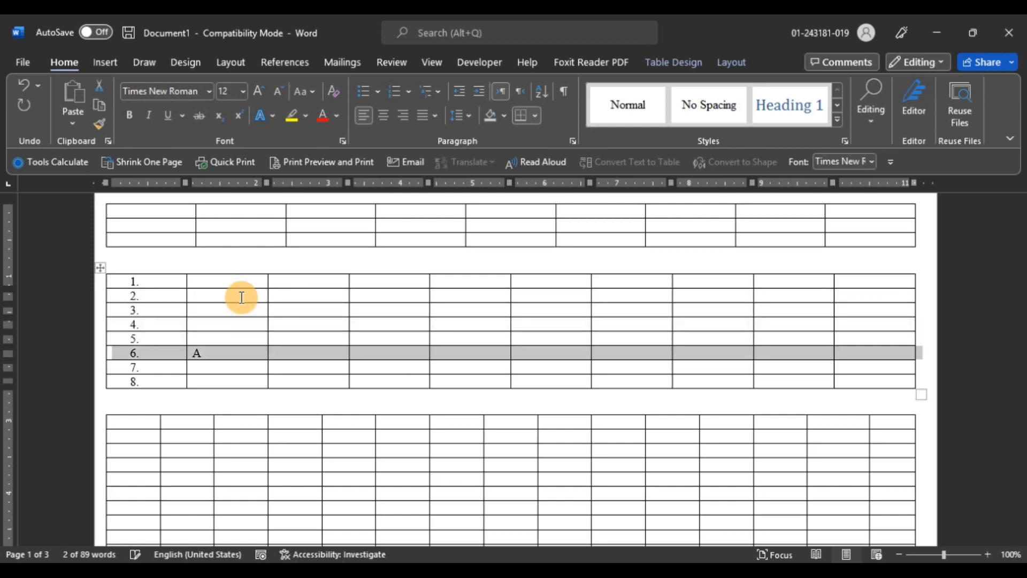
key("alt+shift+Down")
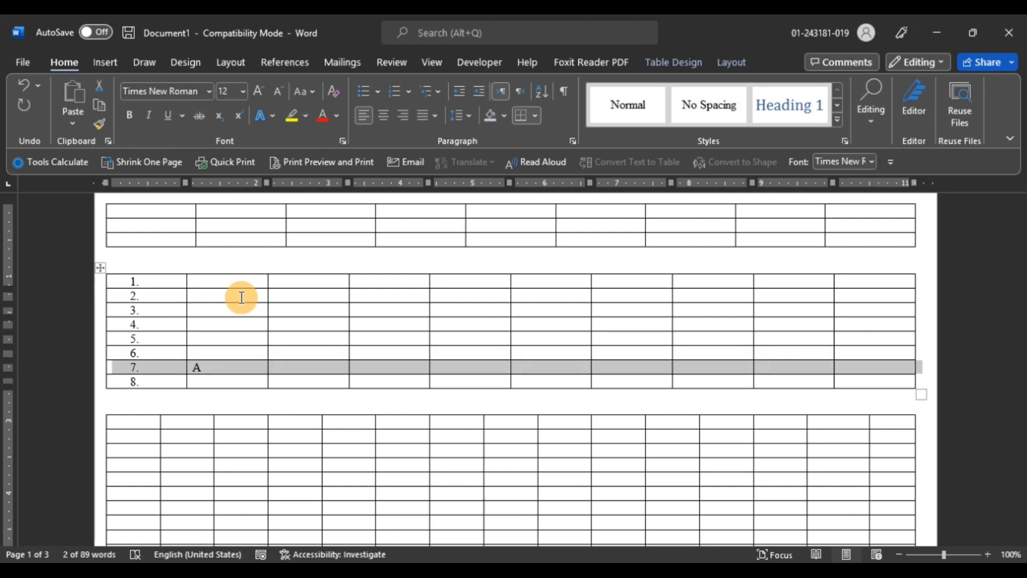
key("alt+shift+Up")
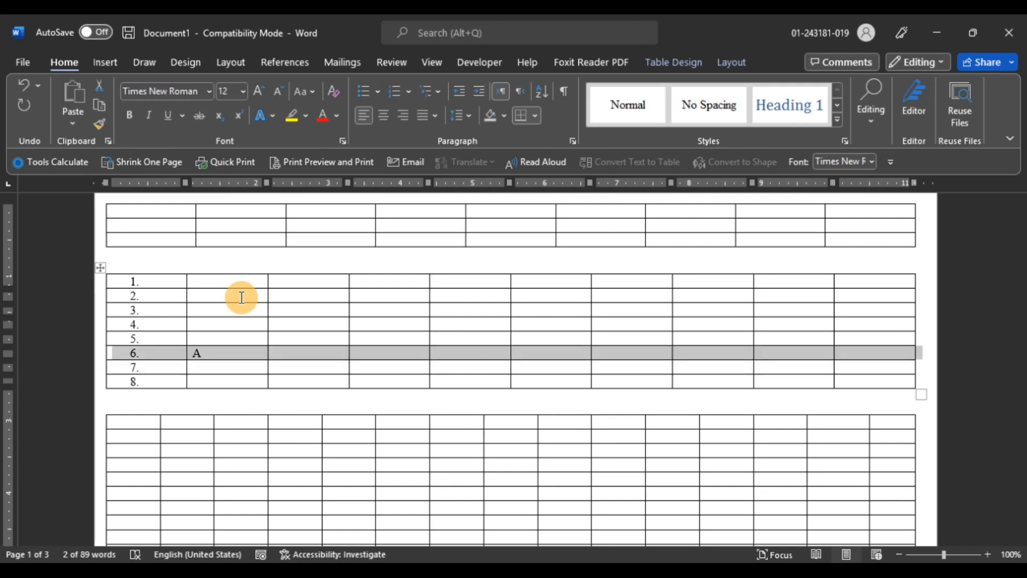
key("alt+shift+Up")
key("alt+shift+Up")
key("alt+shift+Up")
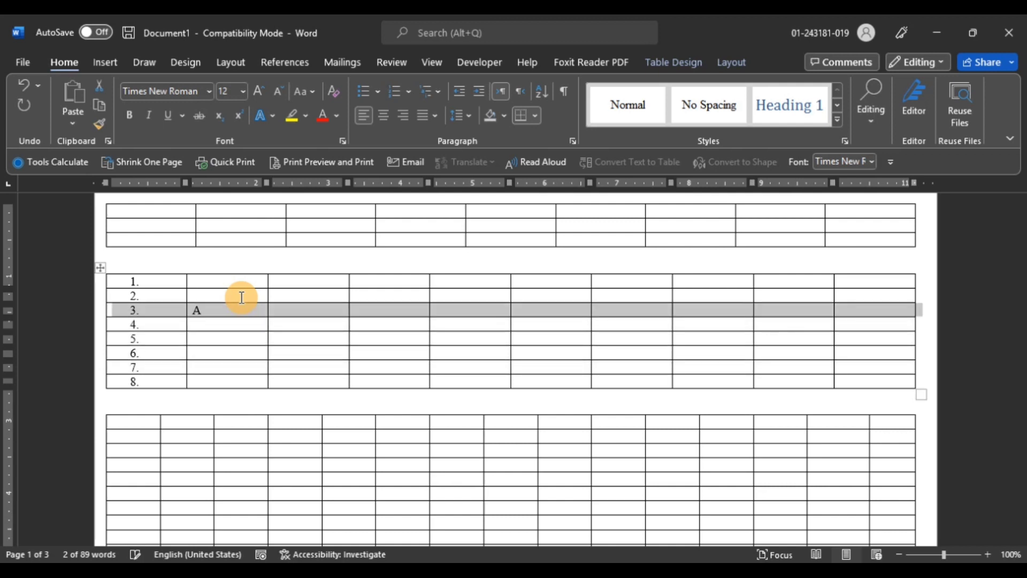
key("alt+shift+Up")
key("alt+shift+Up")
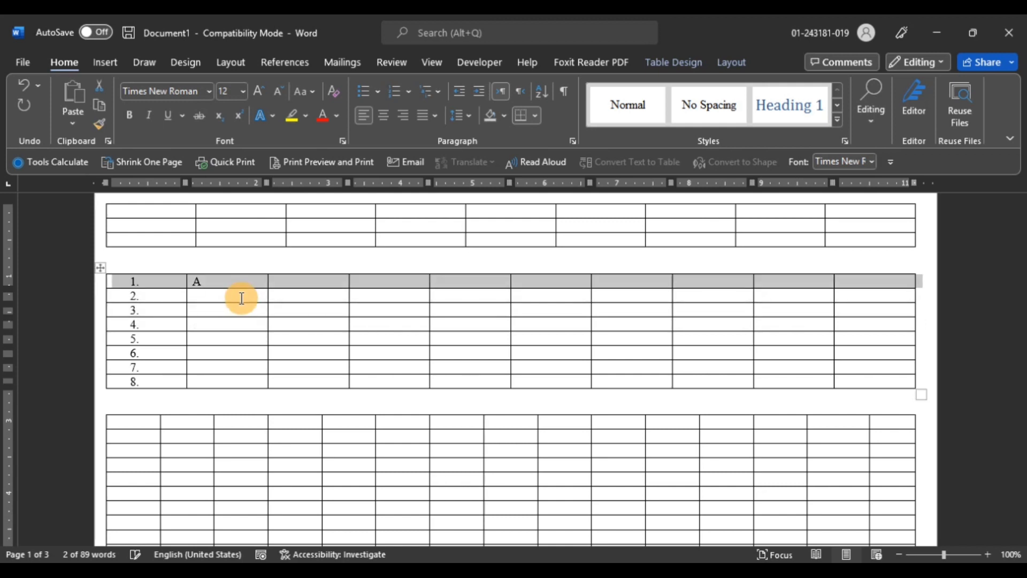
Split the numbered table into three separate tables, above the rows numbered 4 and 6
left_click(231, 339)
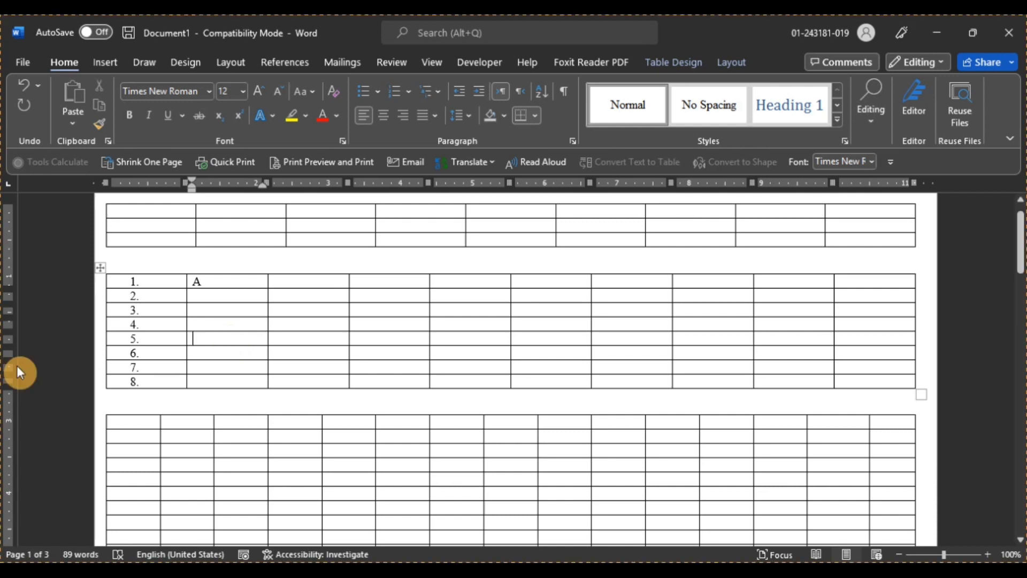
left_click(226, 339)
left_click(215, 327)
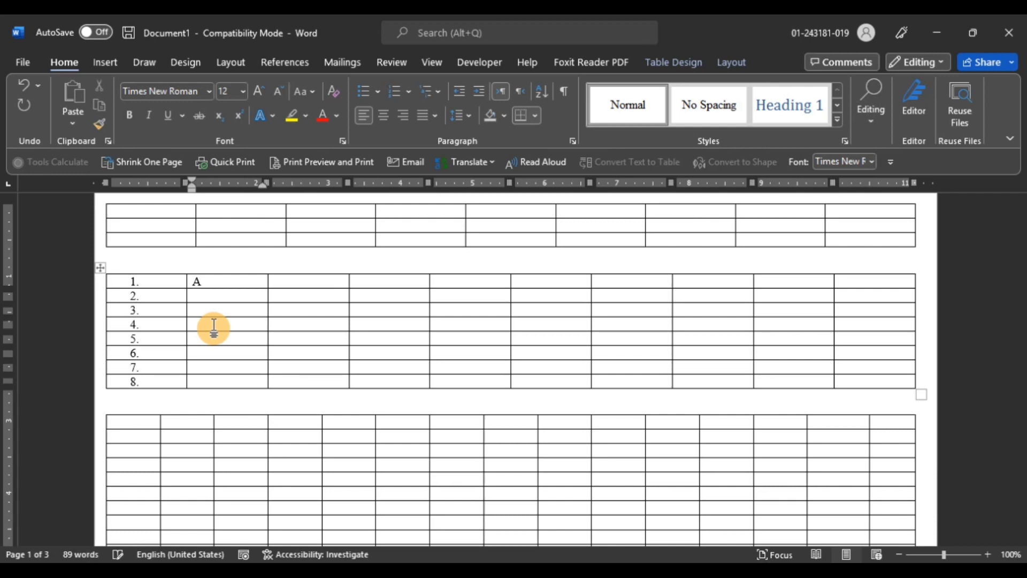
key("ctrl+shift+Return")
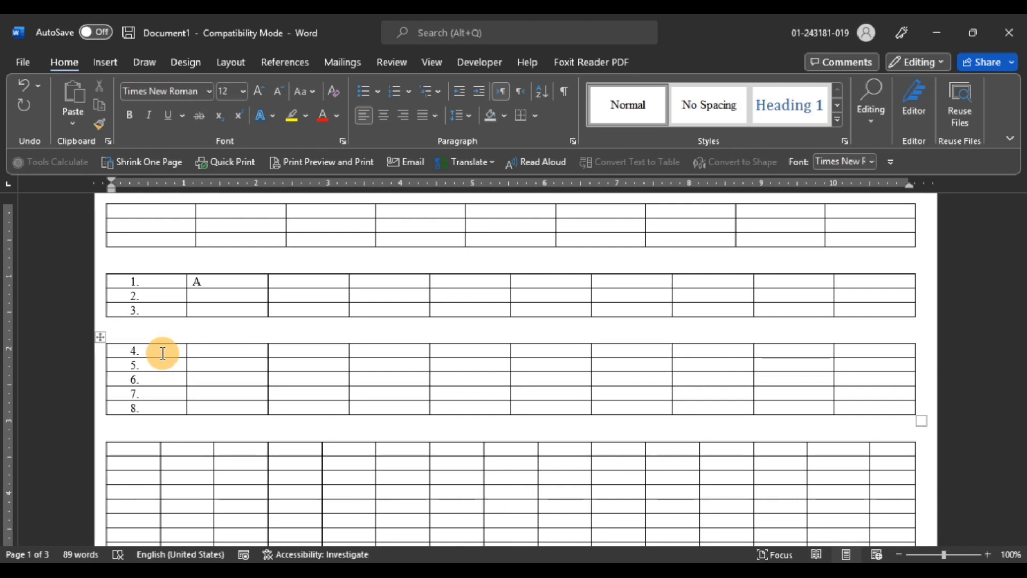
left_click(203, 377)
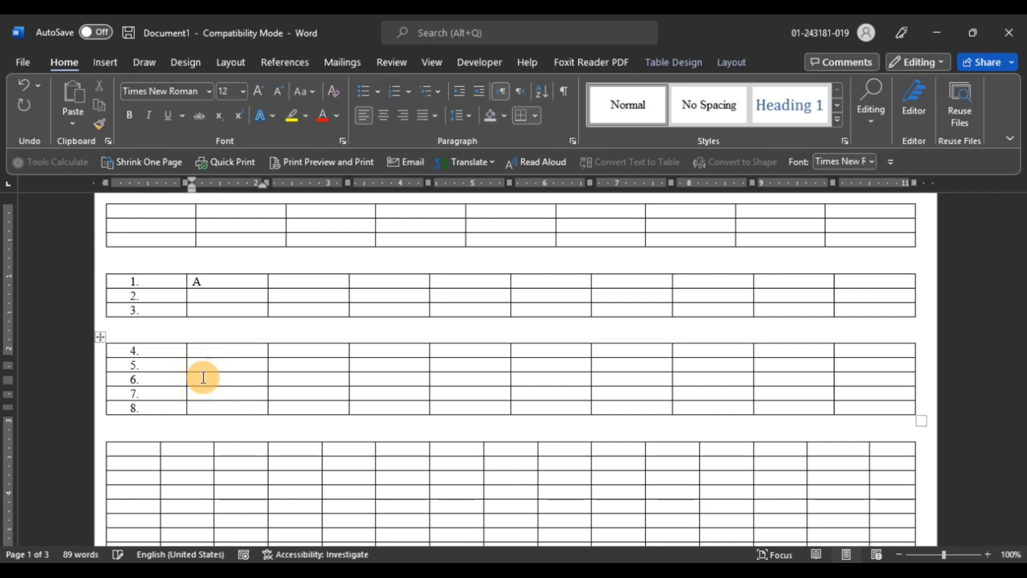
key("ctrl+shift+Return")
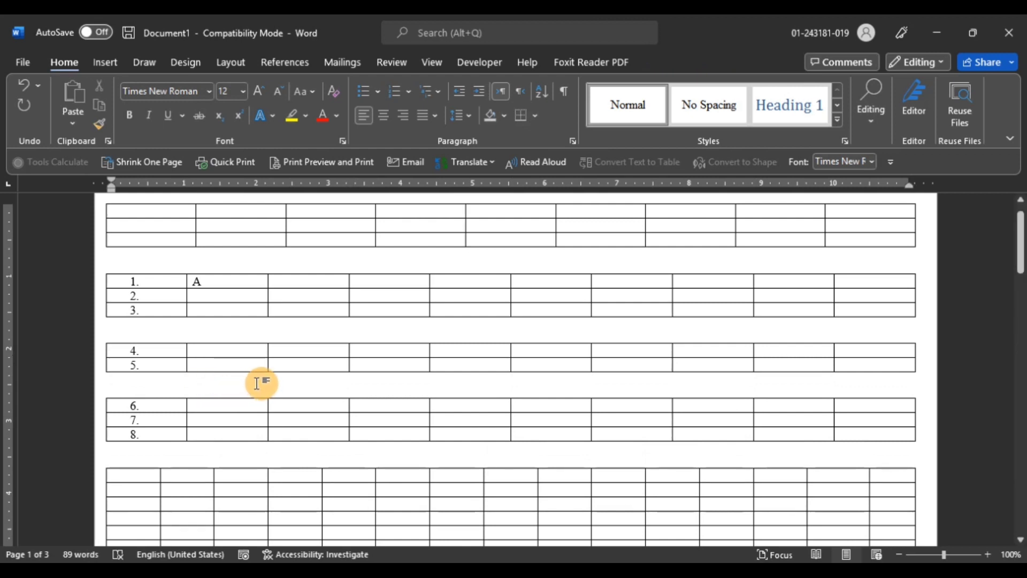
Delete the row numbered 5 from the middle split table
left_click(264, 367)
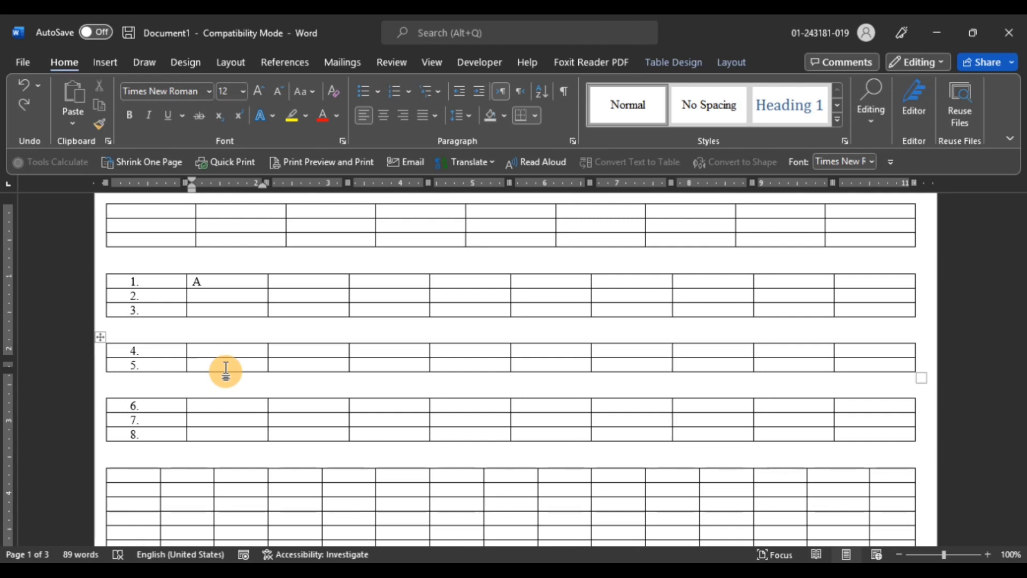
key("alt")
key("a")
key("d")
key("r")
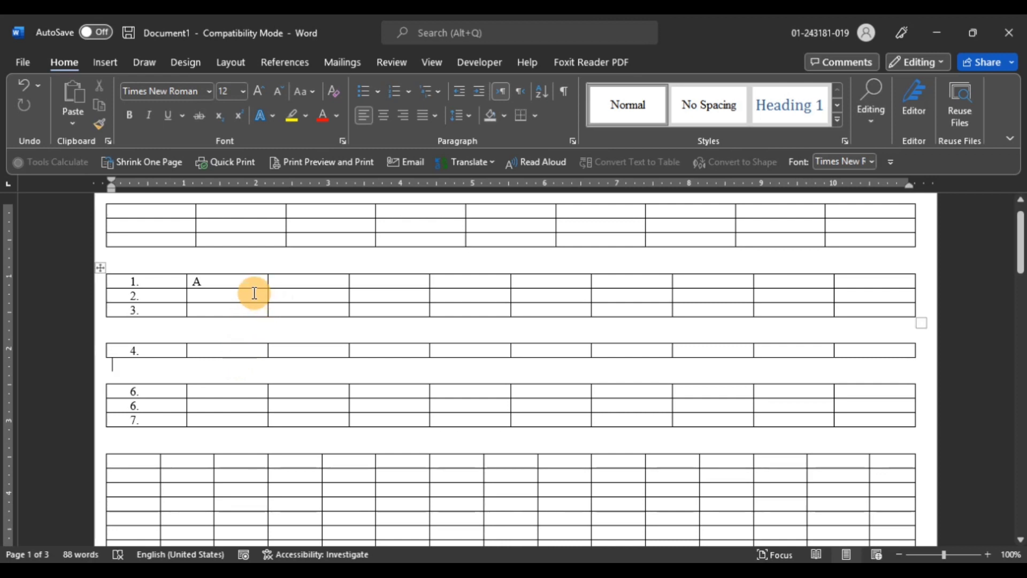
Delete the column containing A from the top numbered table
left_click(235, 282)
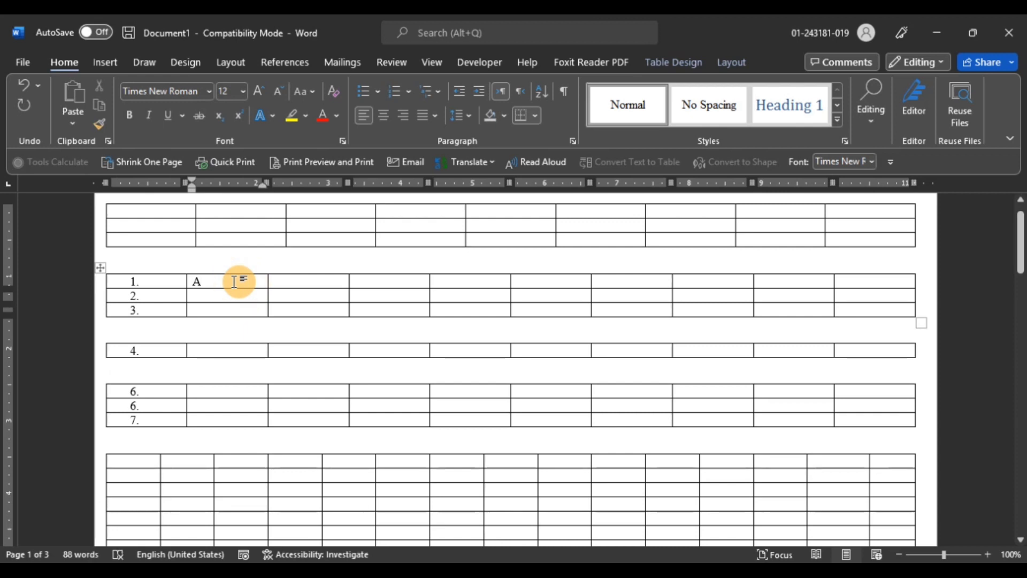
key("alt+a")
key("c")
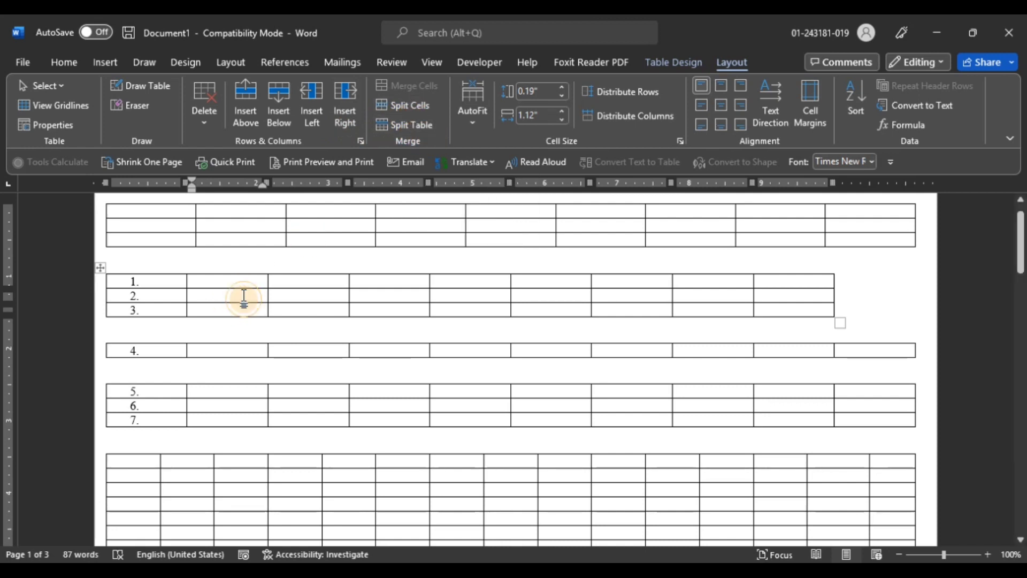
Split the second cell of row 2 into two columns and merge the two cells back into one
left_click(415, 105)
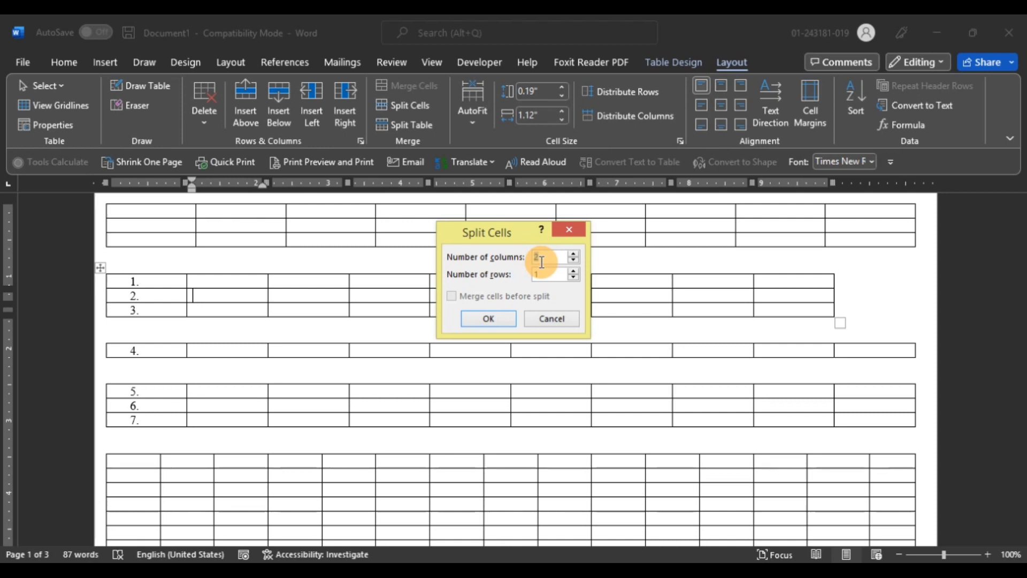
left_click(496, 316)
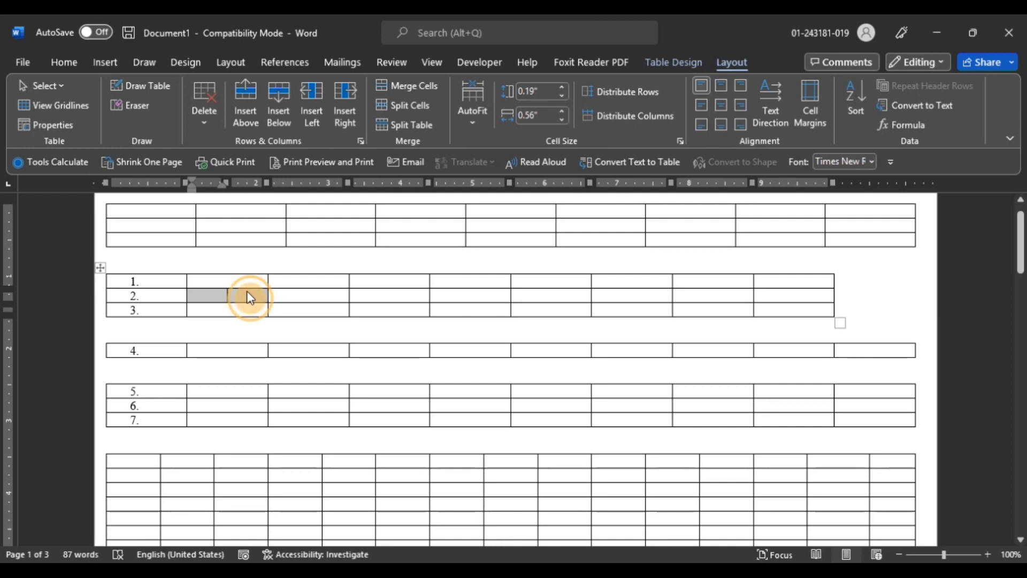
right_click(245, 291)
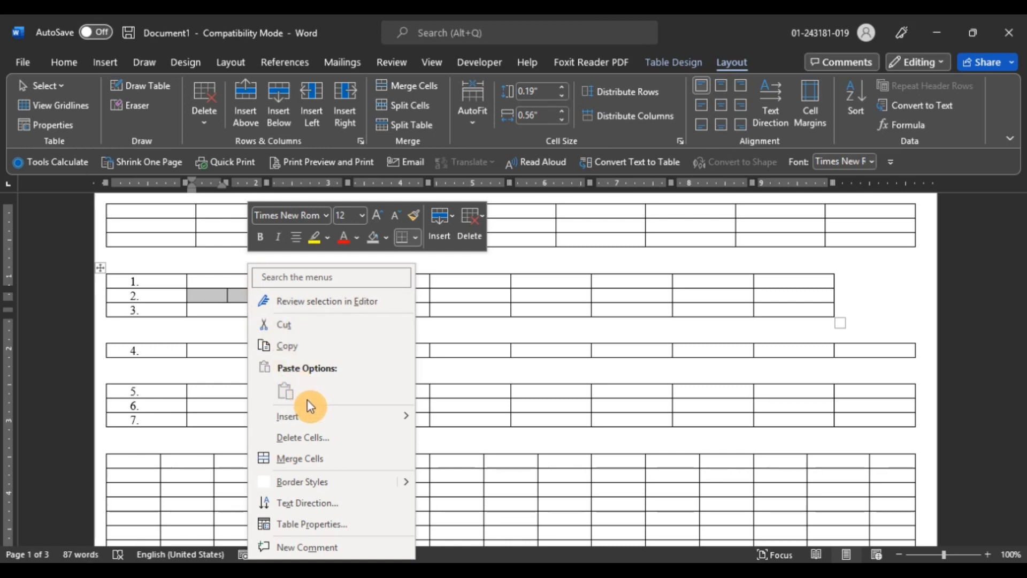
left_click(316, 457)
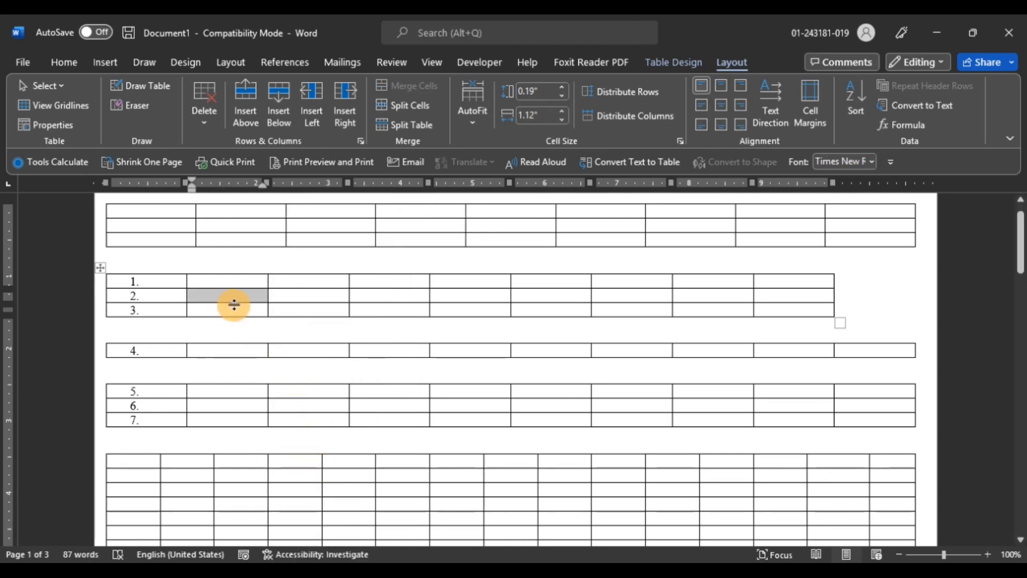
left_click(244, 305)
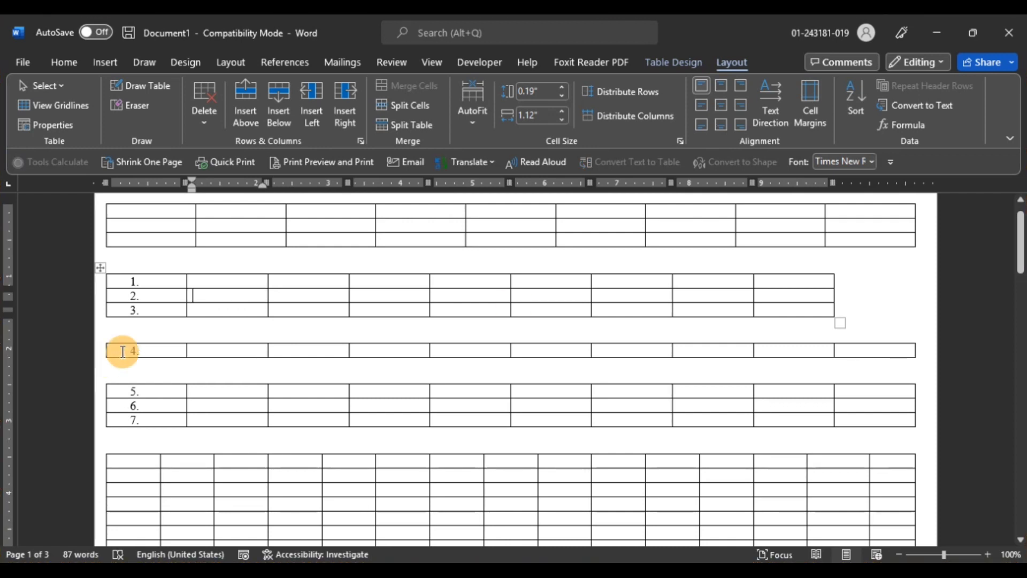